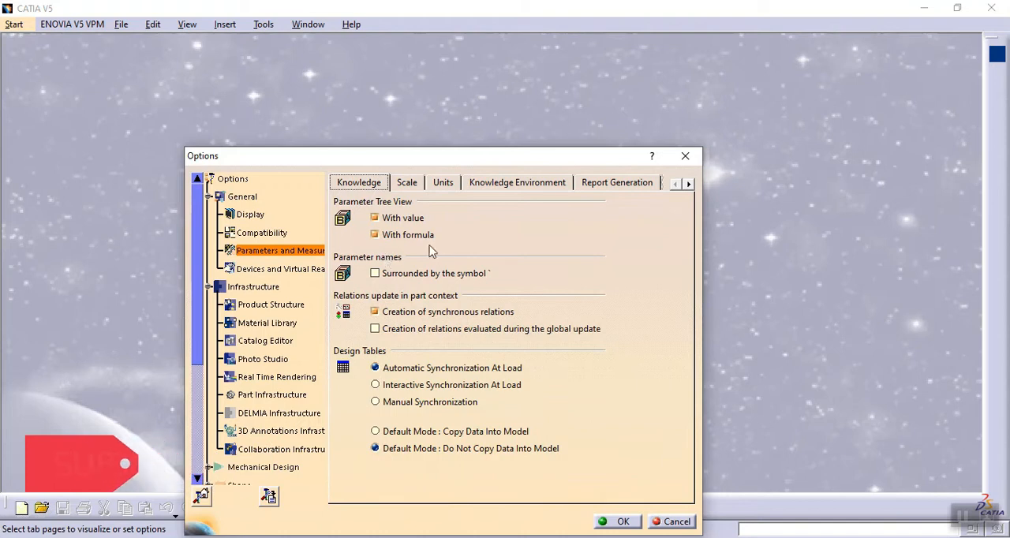
- Review the Product Structure and Part Infrastructure options, including what the specification tree displays, and accept the settings
left_click(254, 305)
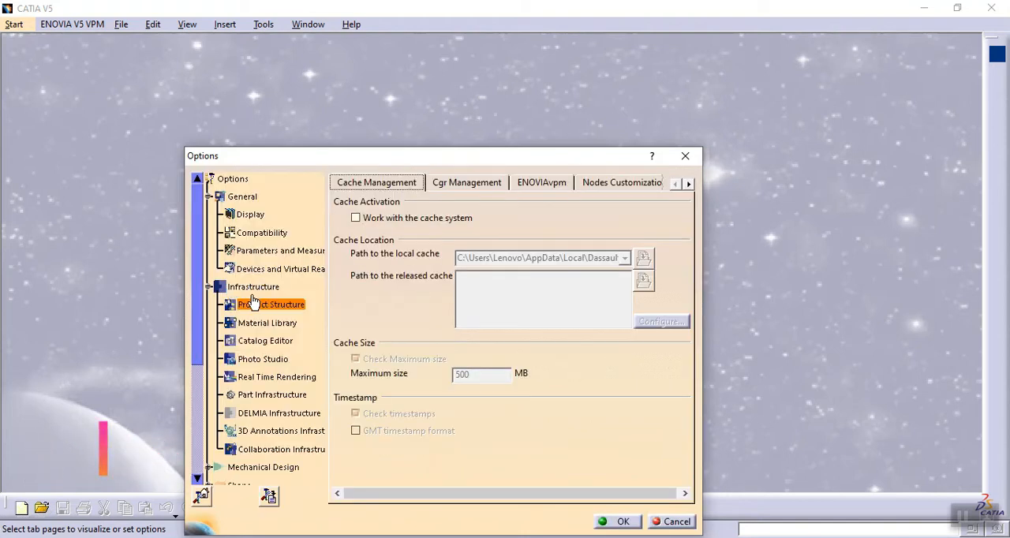
left_click(268, 397)
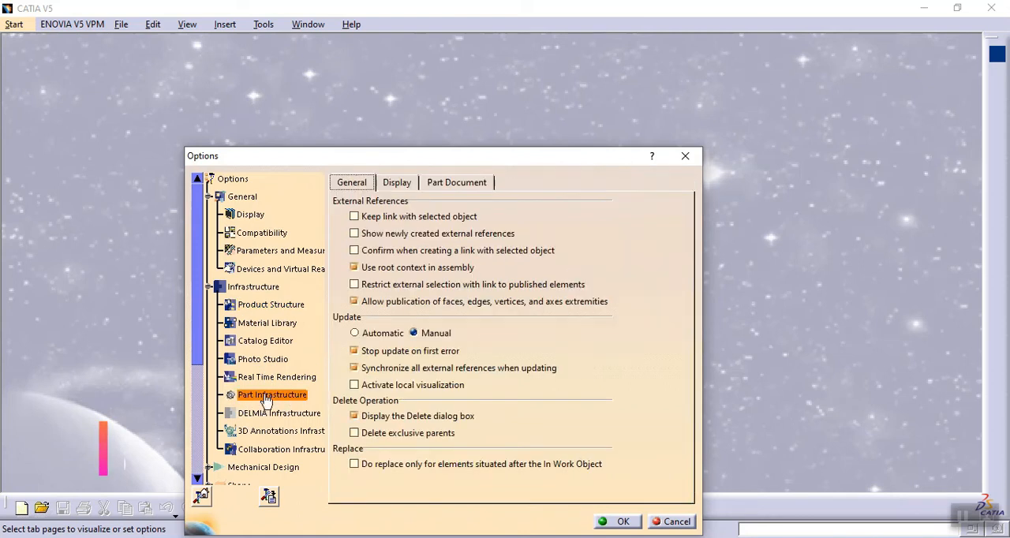
left_click(398, 183)
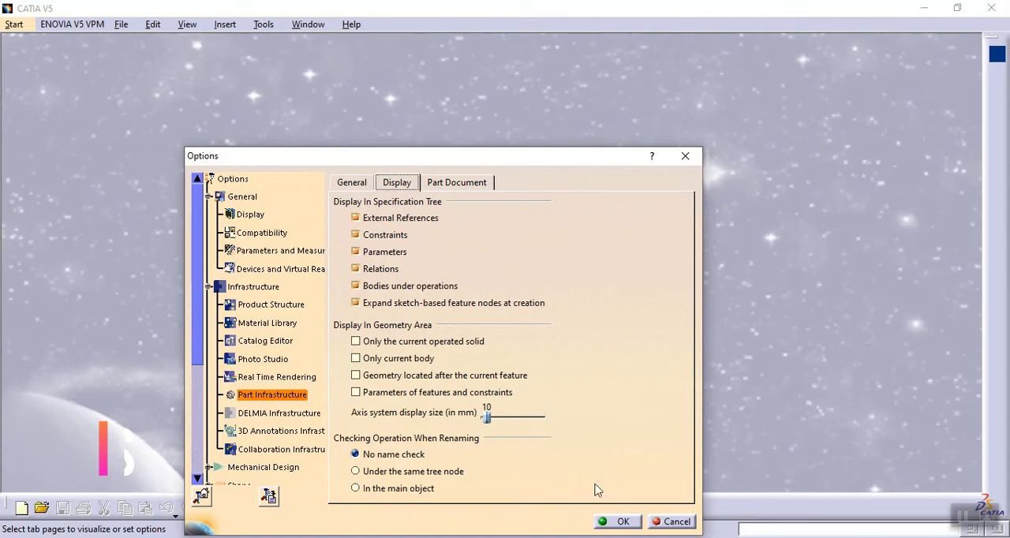
left_click(612, 521)
- Create a new Part Design part named Part1 with hybrid design enabled
left_click(14, 24)
mouse_move(79, 59)
left_click(308, 60)
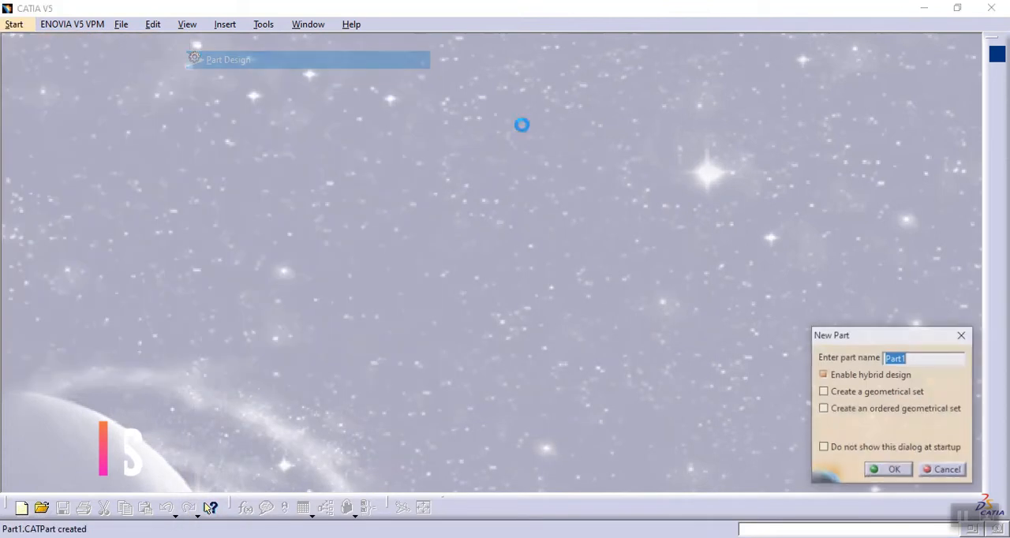
left_click(887, 471)
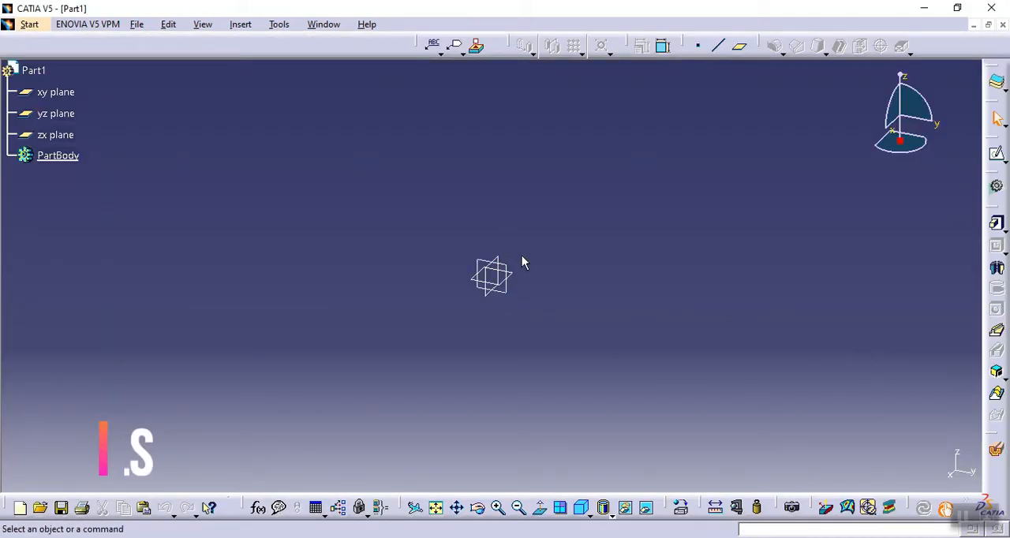
- Sketch a circle about 177 mm in diameter on the xy plane, centred on the origin
left_click(513, 277)
left_click(996, 154)
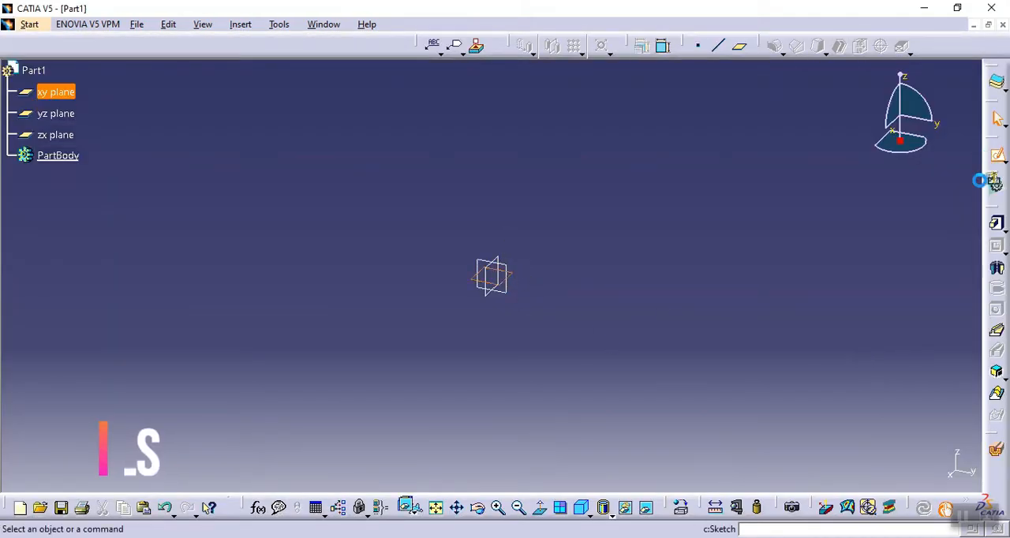
left_click(881, 47)
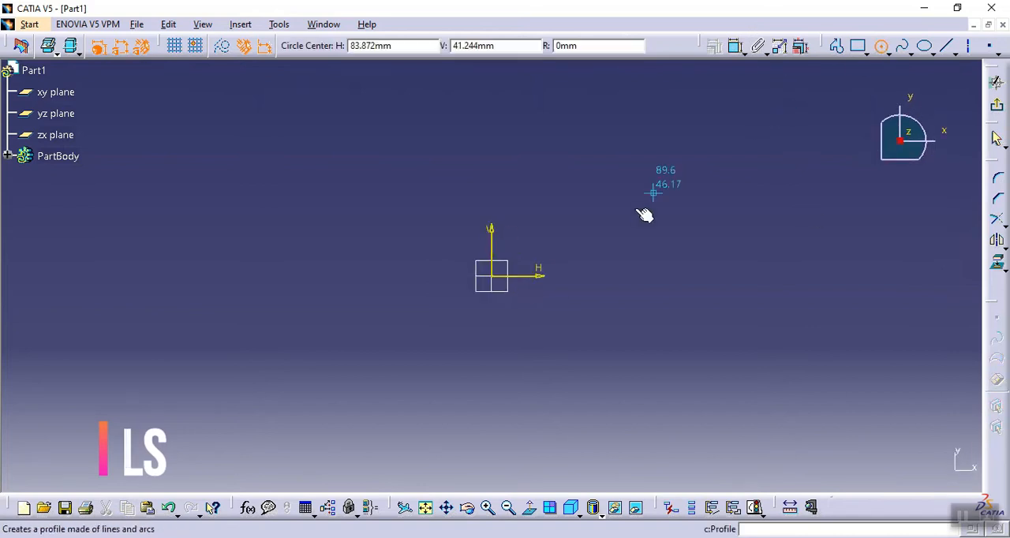
left_click(492, 276)
left_click(611, 384)
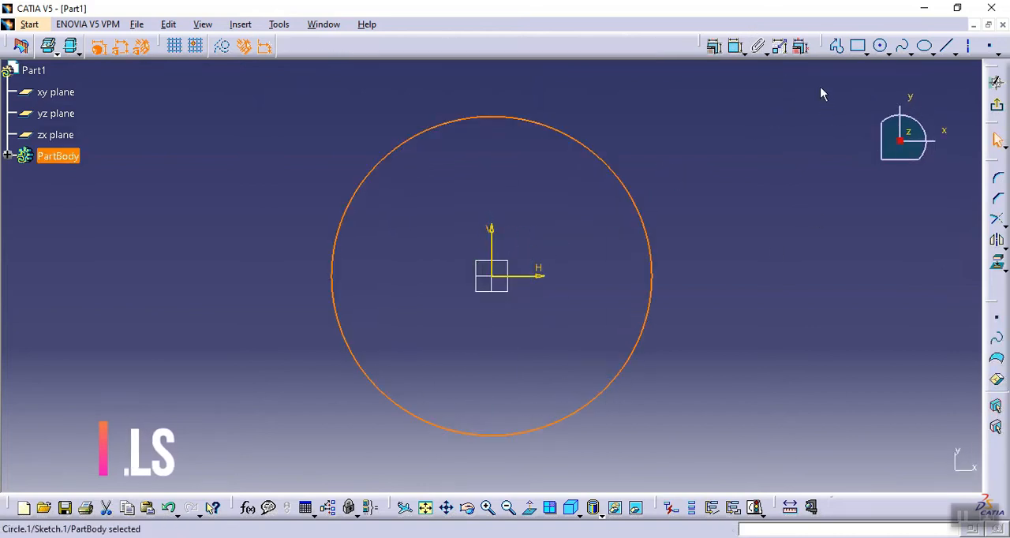
- Constrain the circle's diameter to 100 mm and exit the sketch
left_click(735, 45)
left_click(623, 184)
double_click(657, 160)
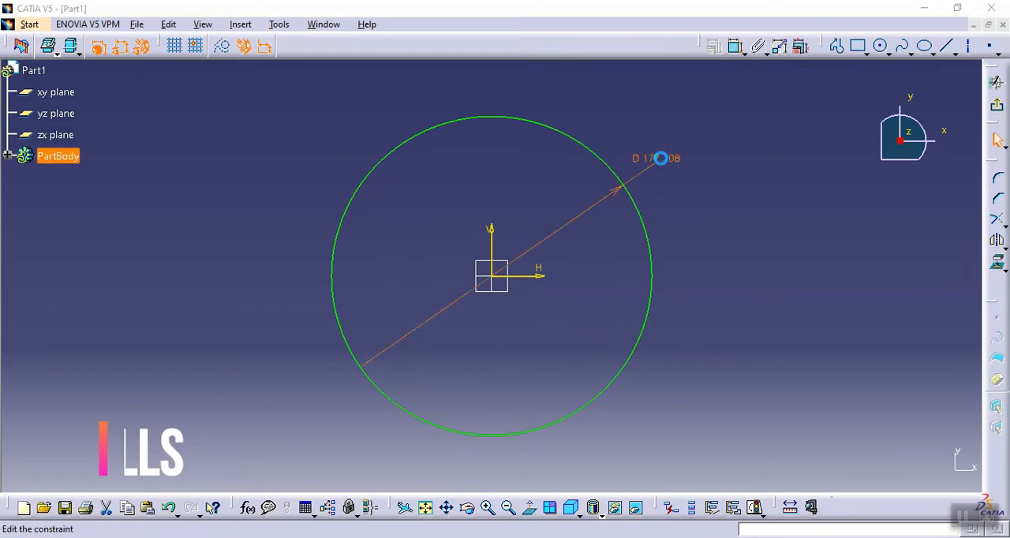
type("100")
key("Return")
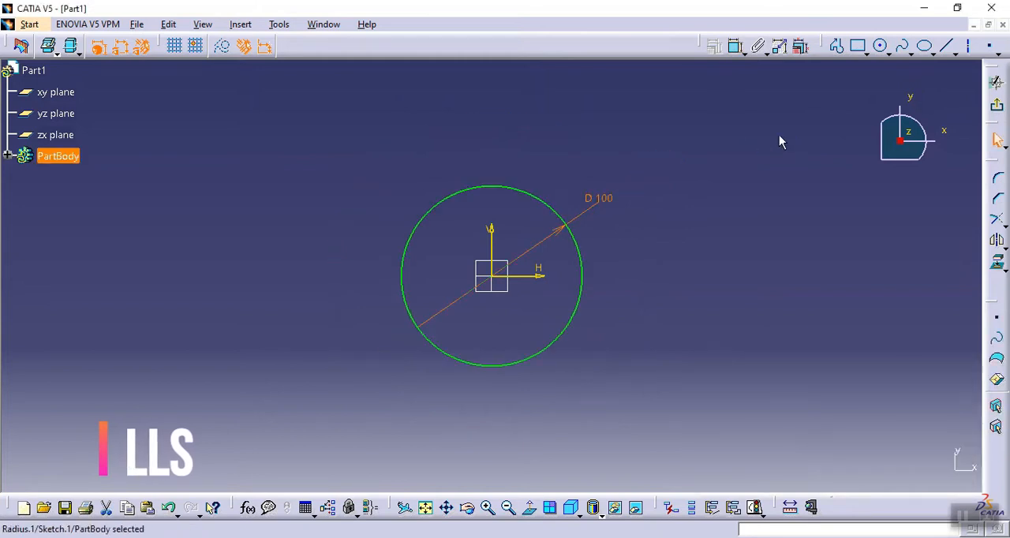
left_click(997, 105)
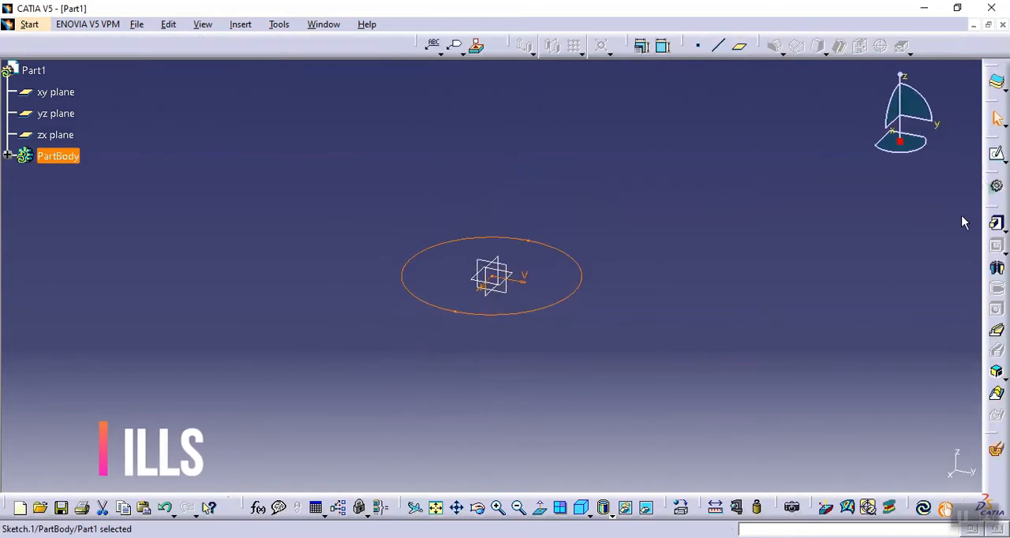
- Pad the circle sketch to a length of 50 mm
left_click(995, 223)
type("50")
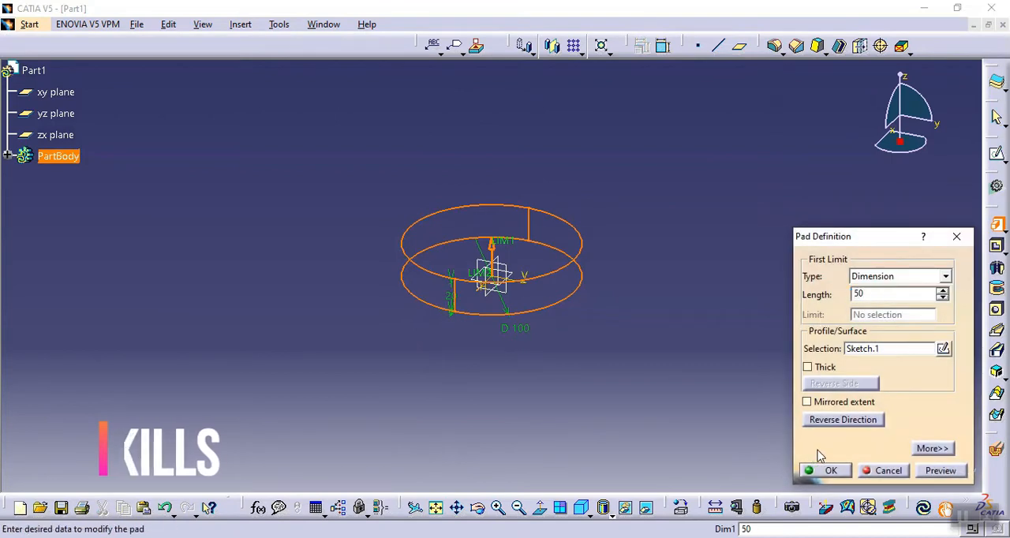
left_click(827, 470)
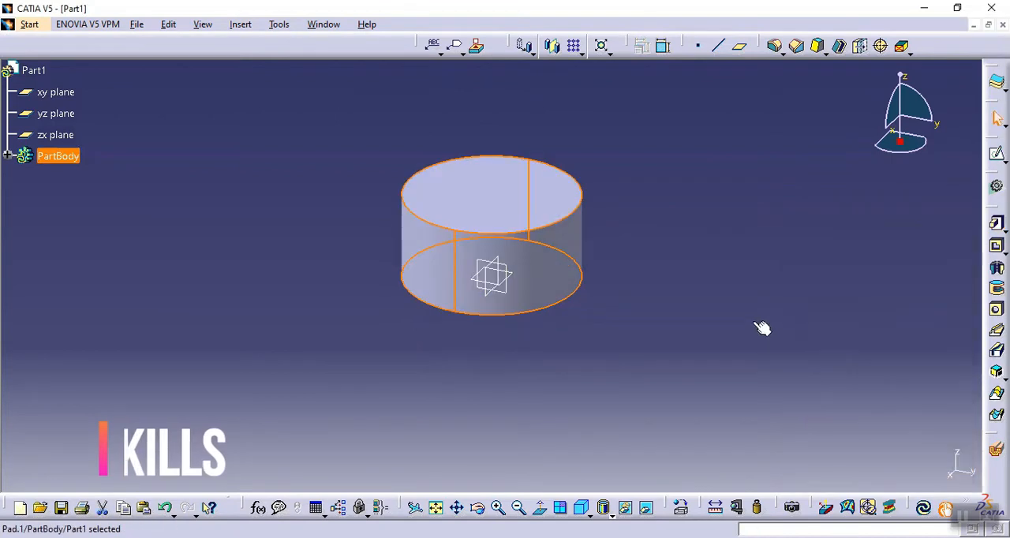
- Start a hole on the cylinder's top face and make its centre point coincident with the sketch origin
left_click(501, 200)
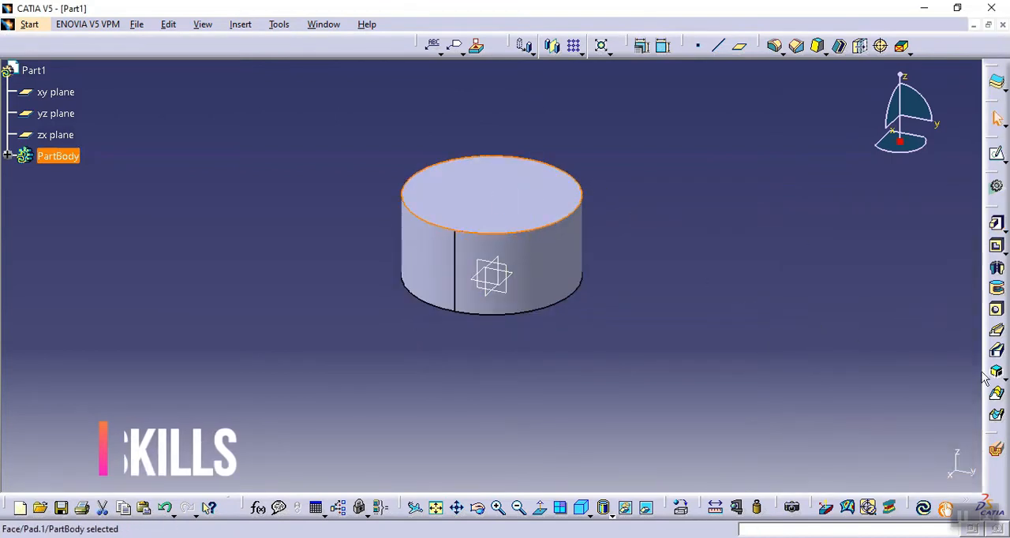
left_click(996, 309)
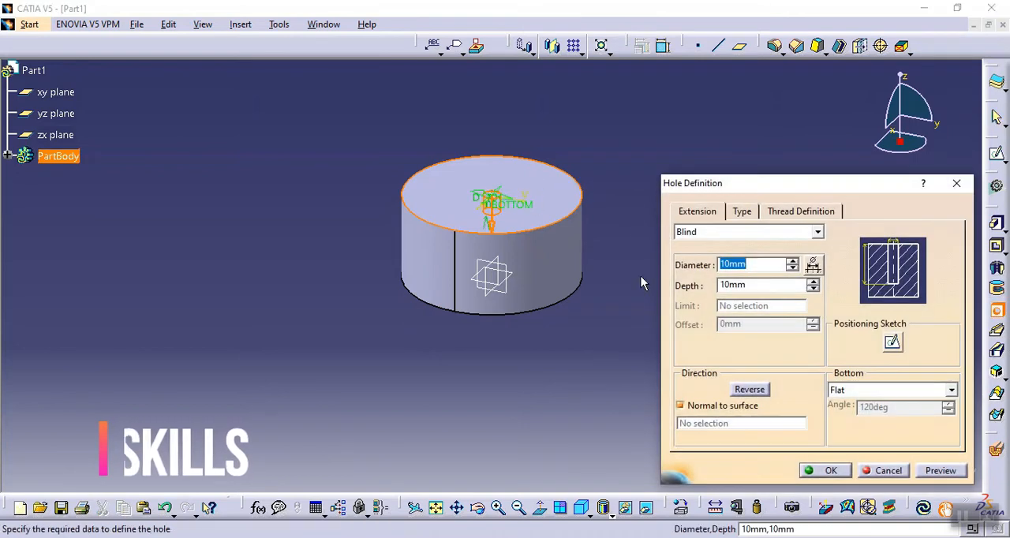
left_click(891, 341)
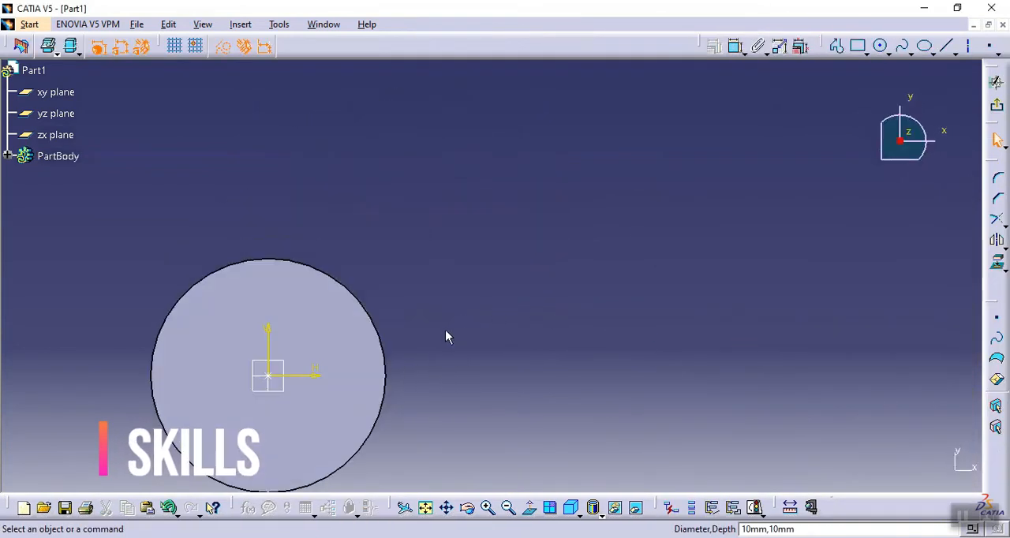
left_click(425, 507)
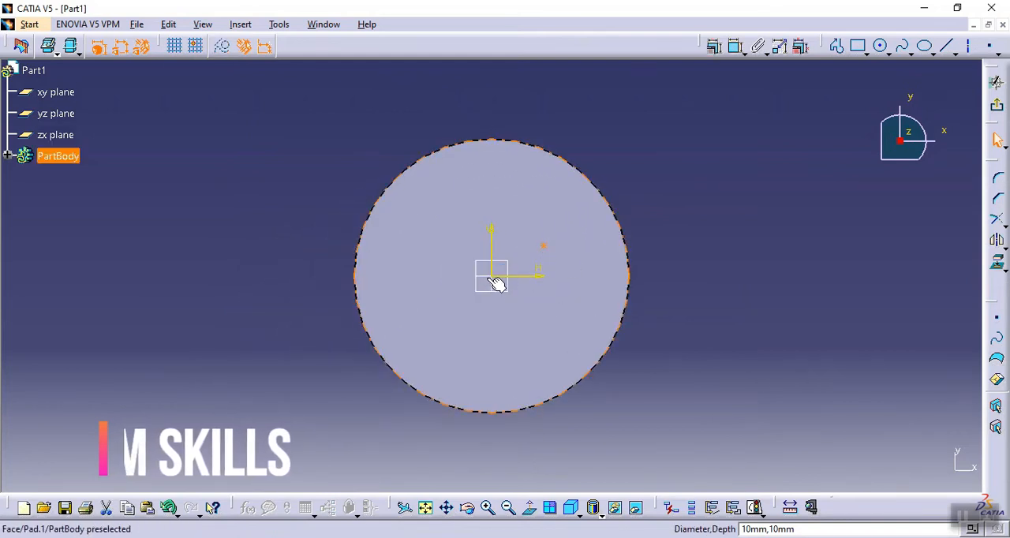
left_click(501, 282)
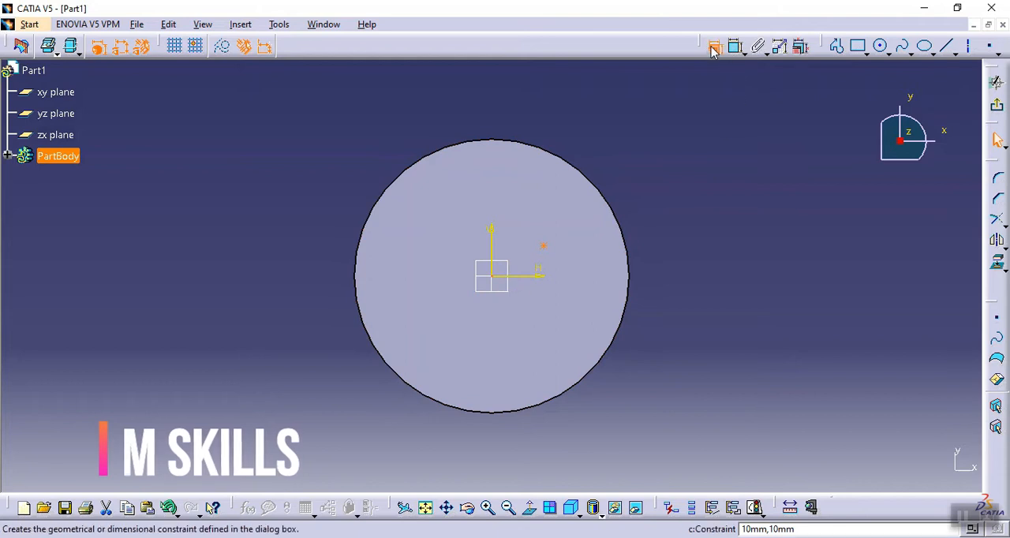
left_click(713, 46)
left_click(916, 217)
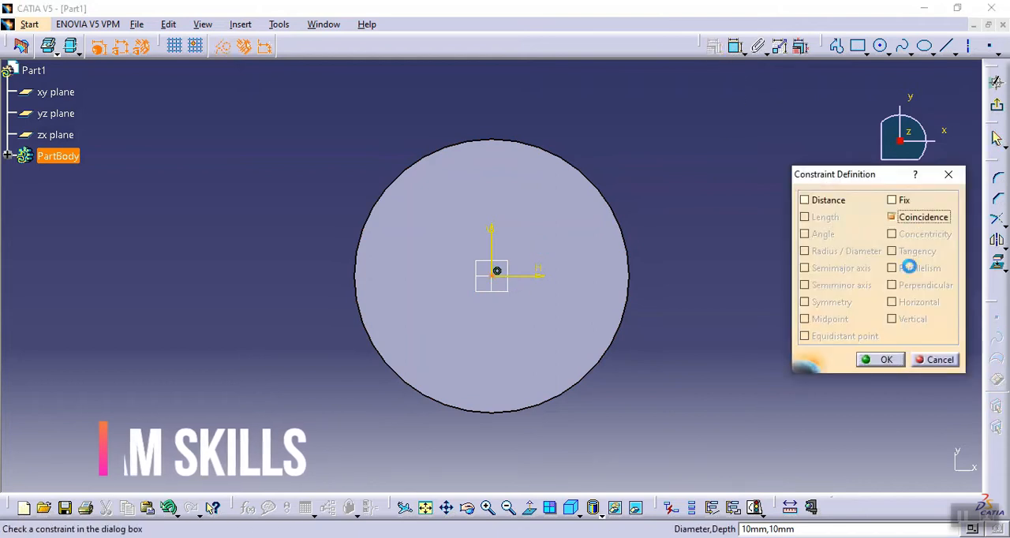
left_click(882, 360)
left_click(996, 82)
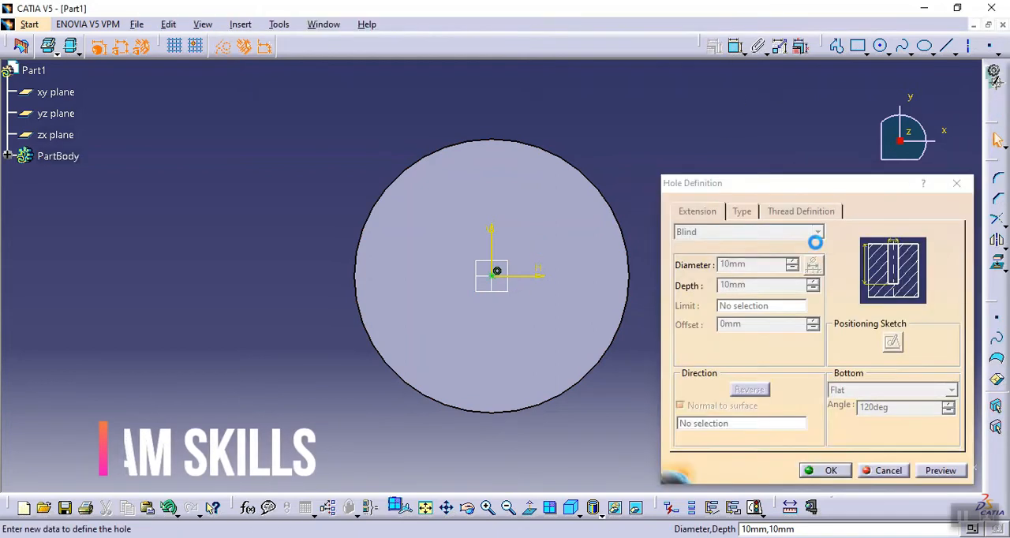
- Set the hole's diameter to 50 mm
left_click_drag(755, 266, 661, 260)
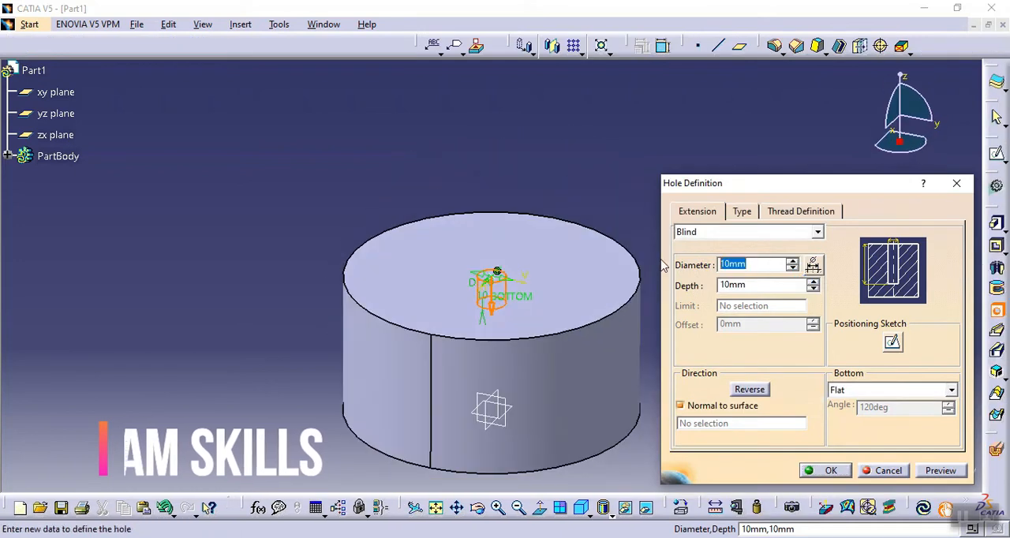
type("50")
left_click(753, 286)
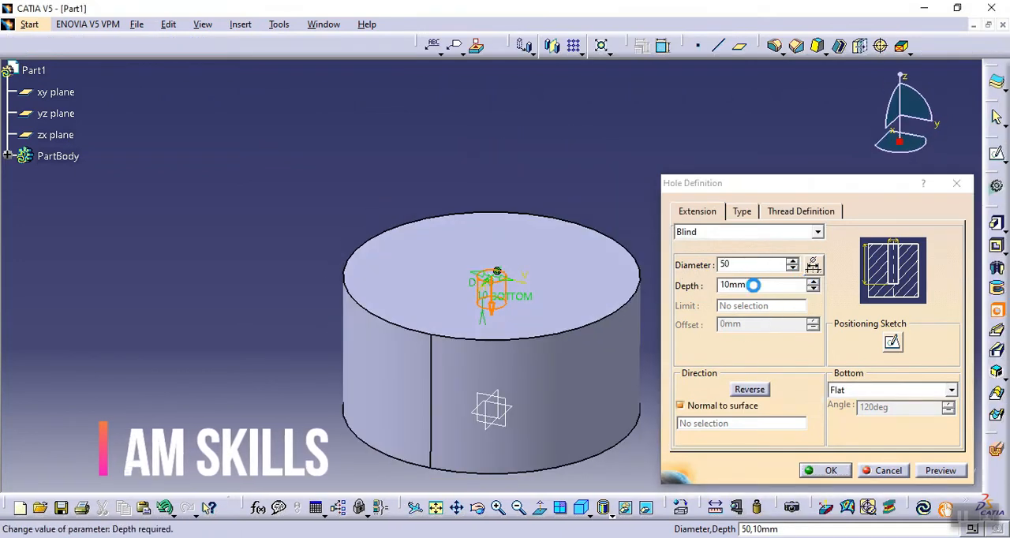
- Define the blind hole with a 25 mm diameter and a 50 mm depth and create it
left_click_drag(745, 264, 679, 262)
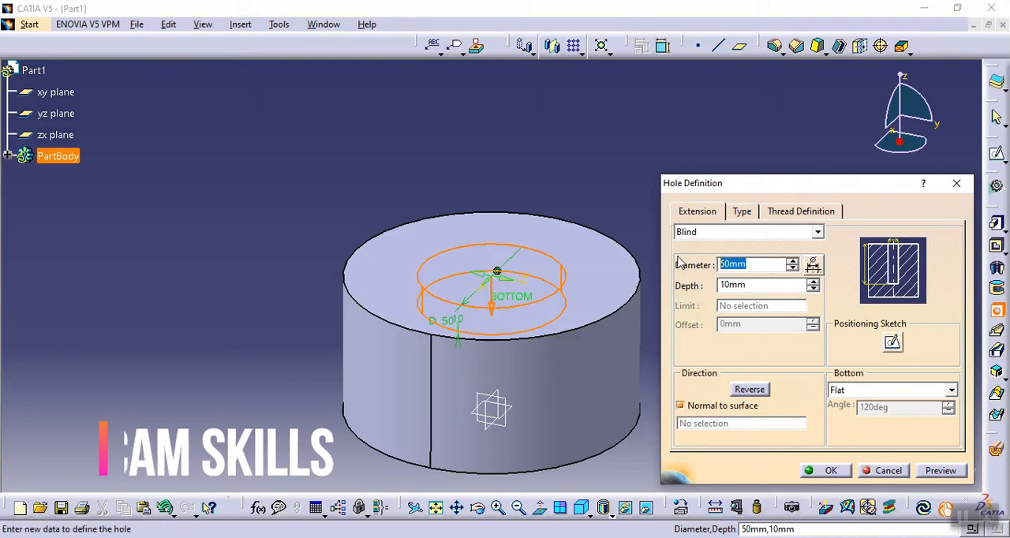
type("25")
left_click_drag(754, 285, 692, 284)
type("50")
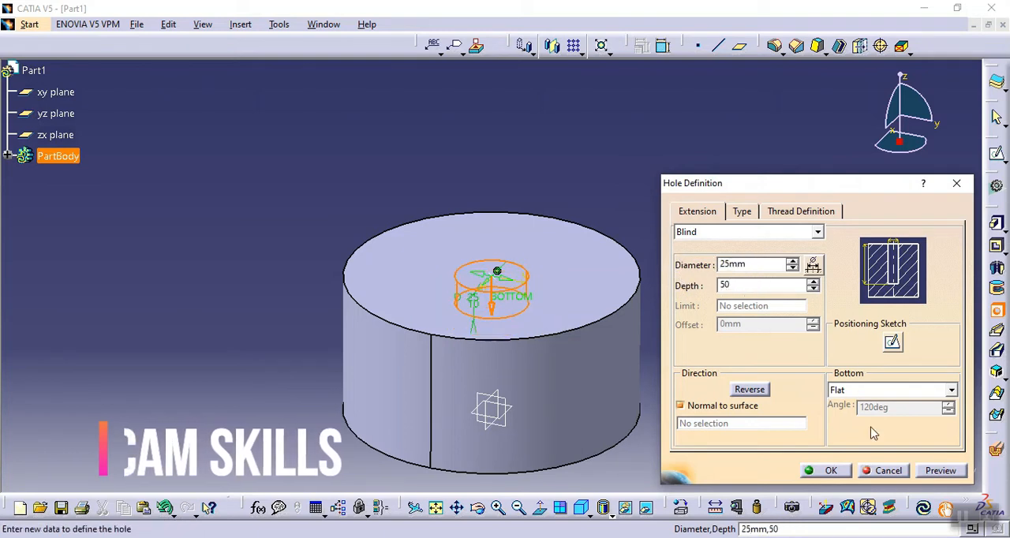
left_click(939, 471)
left_click(824, 470)
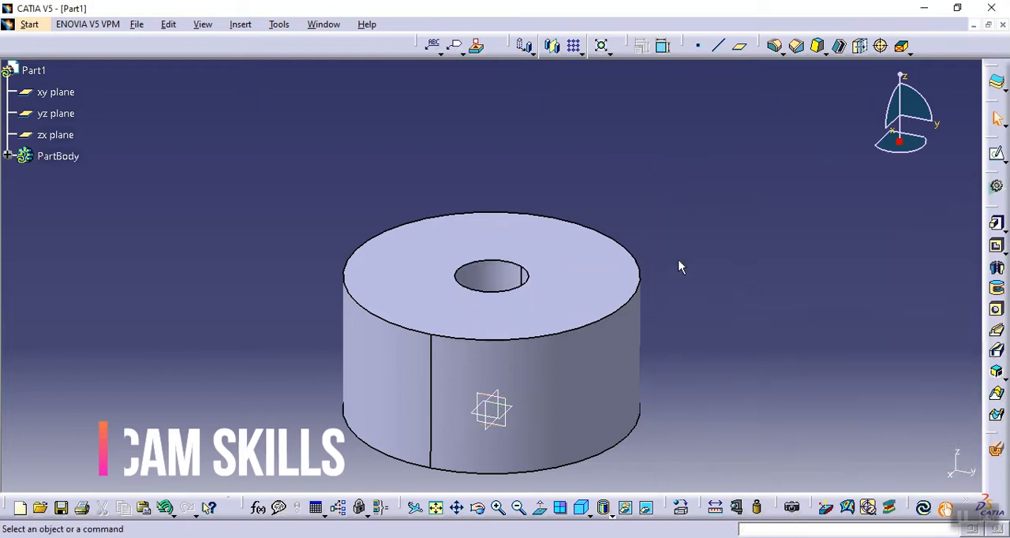
- Apply a 25 mm edge fillet to the outer circular edge of the cylinder's top face
middle_click_drag(501, 197, 521, 215)
left_click(775, 46)
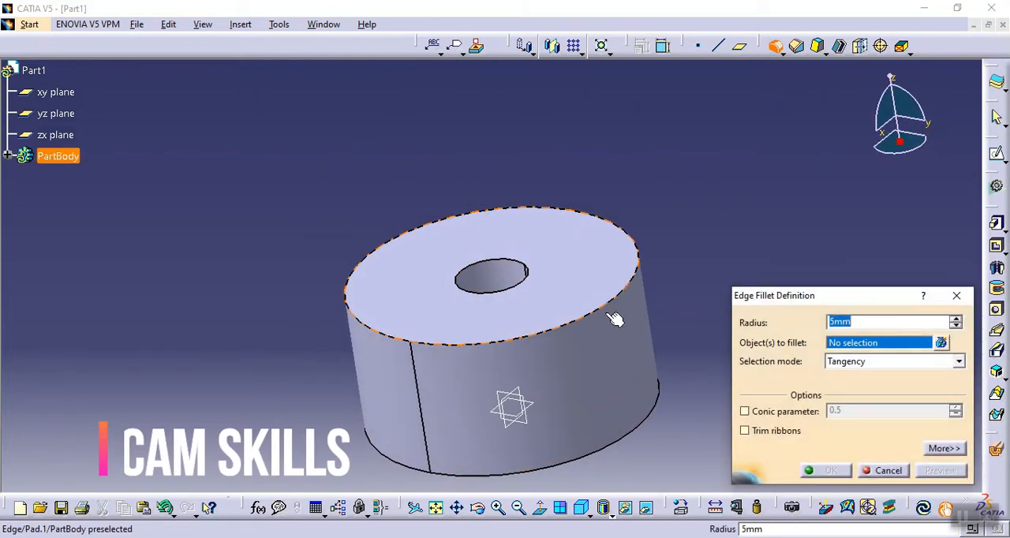
left_click(612, 314)
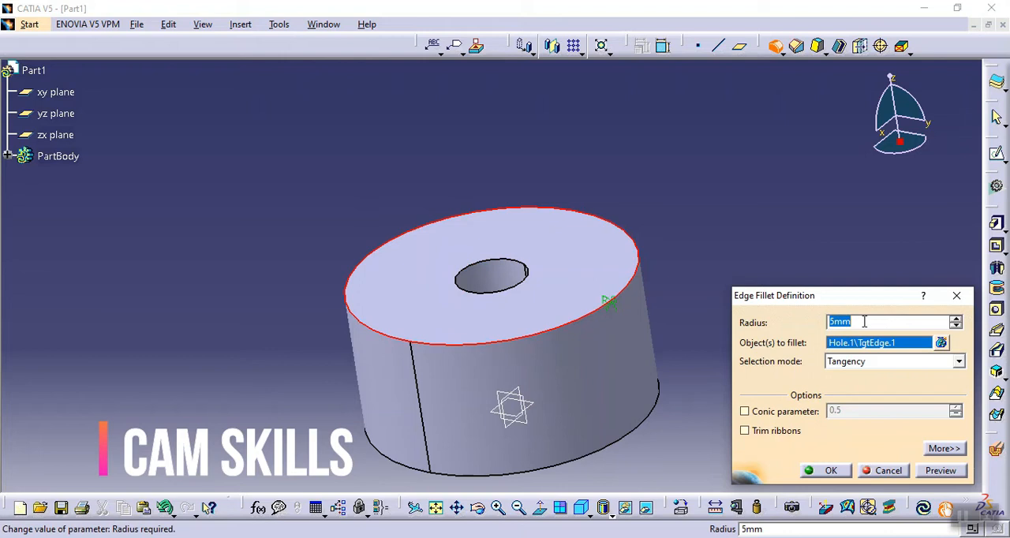
type("25")
left_click(941, 472)
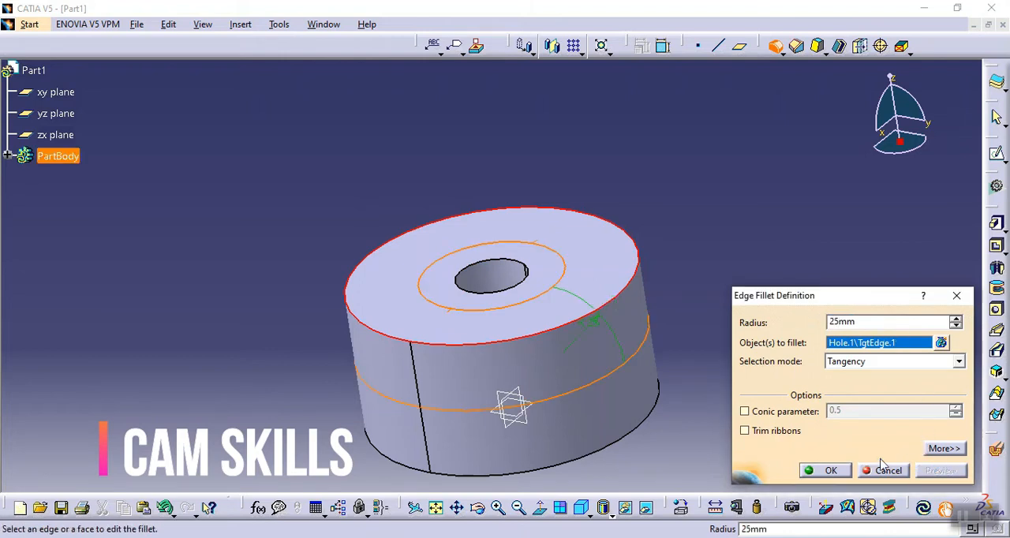
left_click(827, 470)
- Expand the part body in the specification tree down to its pad, hole and fillet features
left_click(793, 207)
middle_click_drag(539, 311, 521, 207)
mouse_move(500, 262)
middle_mouse_down()
mouse_move(517, 229)
mouse_move(541, 289)
mouse_move(516, 255)
middle_mouse_up()
left_click(9, 156)
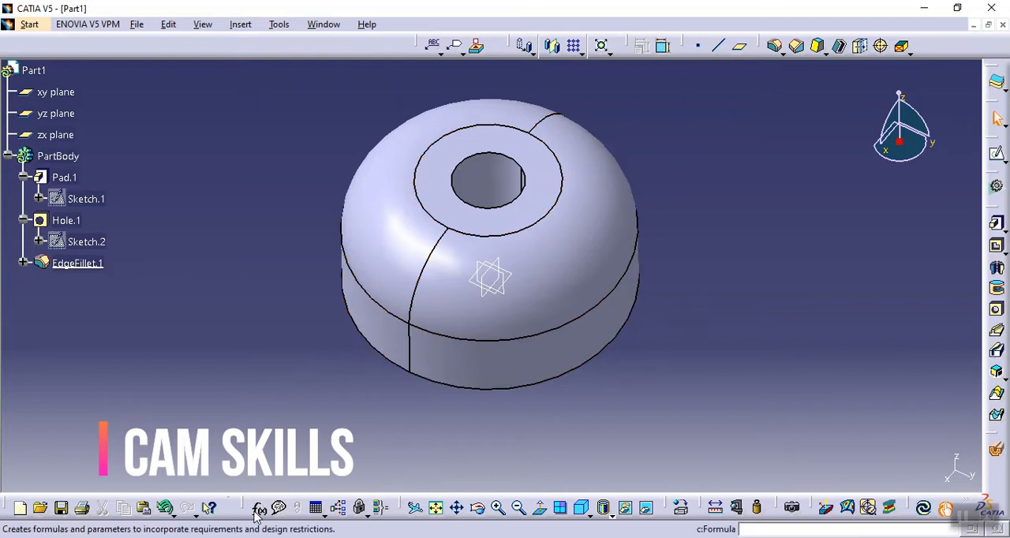
- Look at the Formula and Design Table tools among the Knowledge commands and cancel both dialogs
left_click_drag(259, 509, 265, 449)
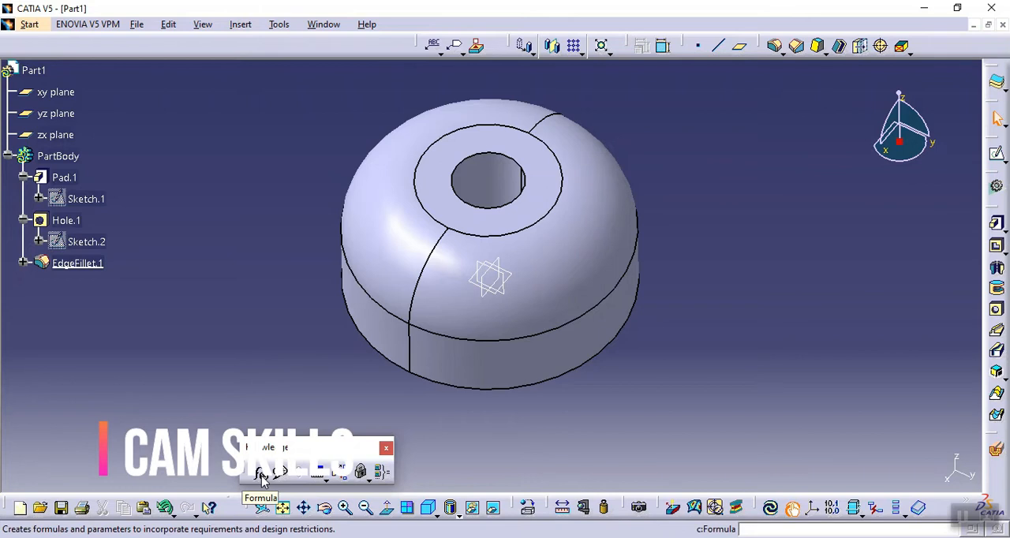
left_click_drag(296, 447, 298, 452)
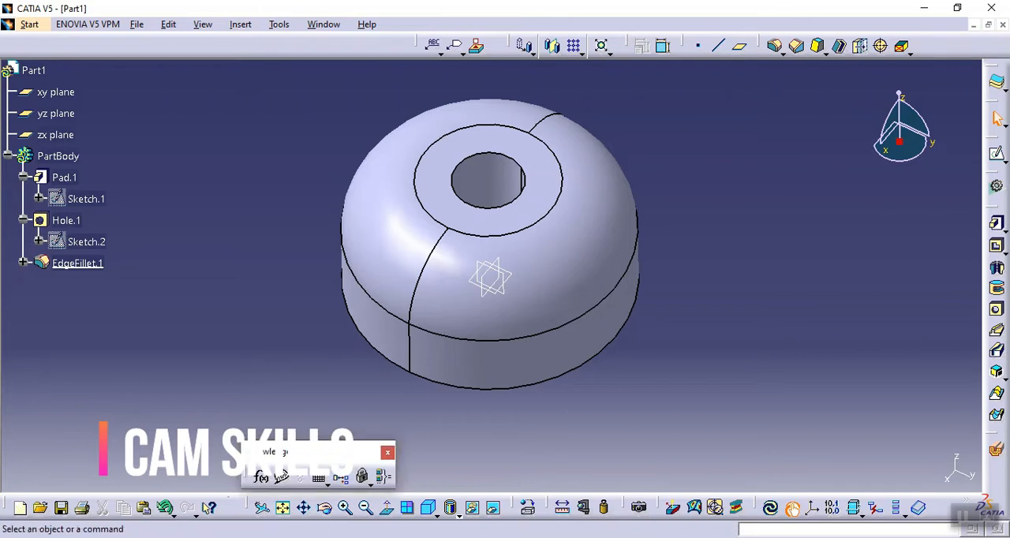
left_click(261, 477)
middle_click_drag(292, 317, 94, 316)
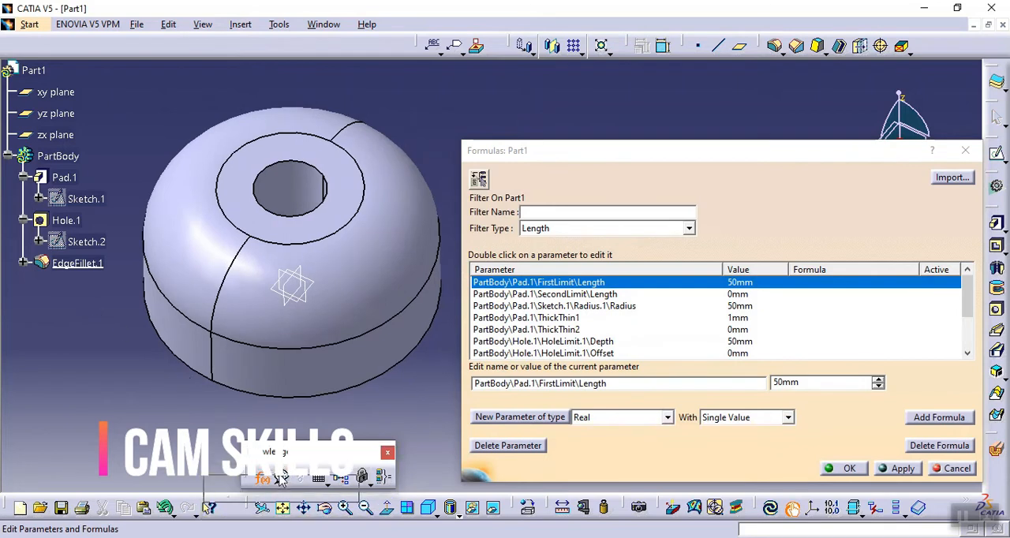
left_click(282, 477)
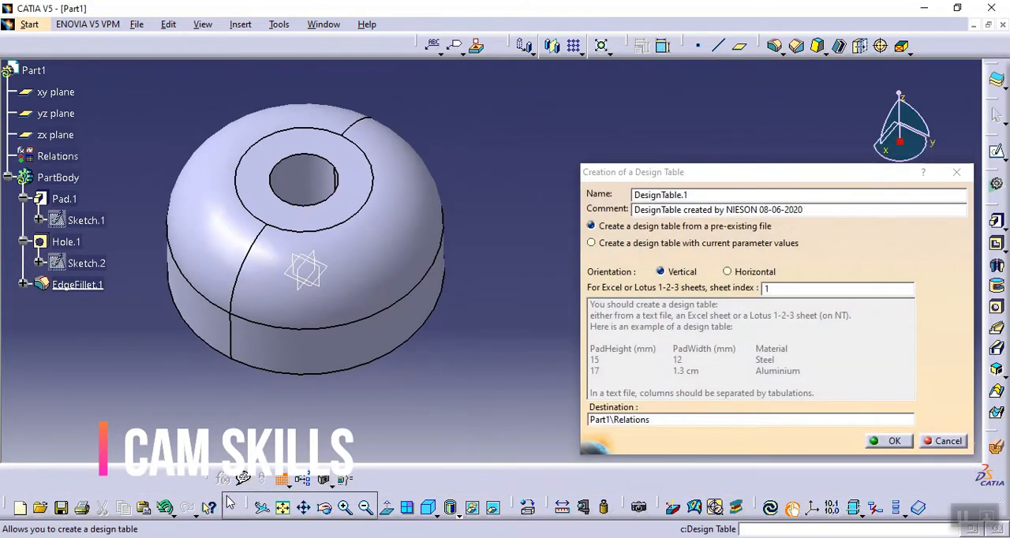
left_click(932, 442)
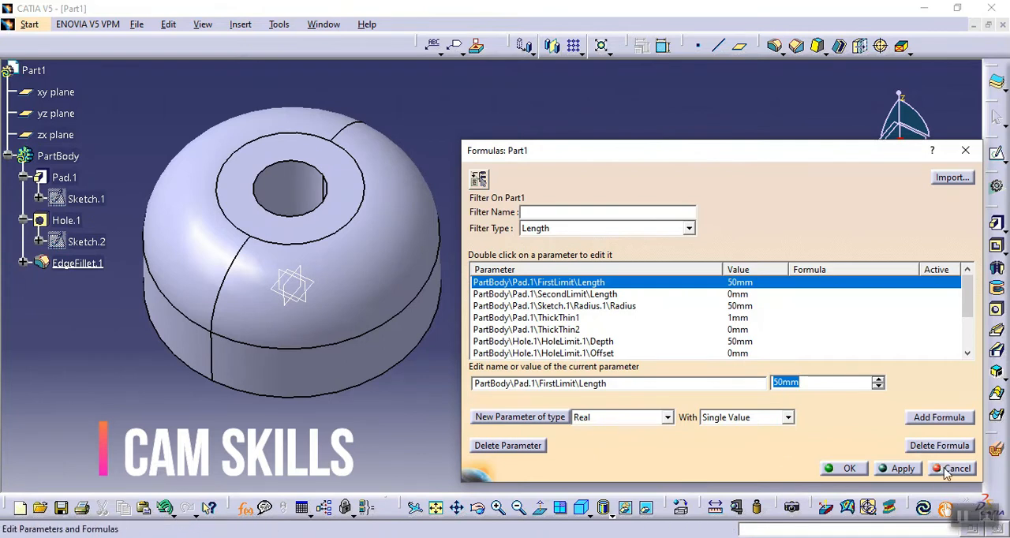
left_click(951, 471)
- List the hole's Length-type parameters in the Formulas dialog and select its Diameter parameter
left_click(251, 506)
left_click(63, 221)
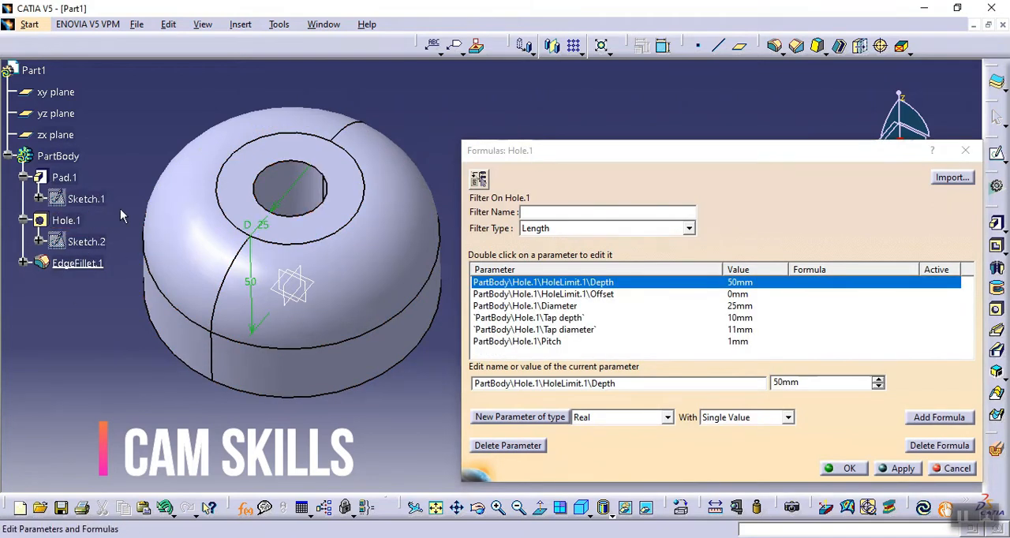
left_click(556, 228)
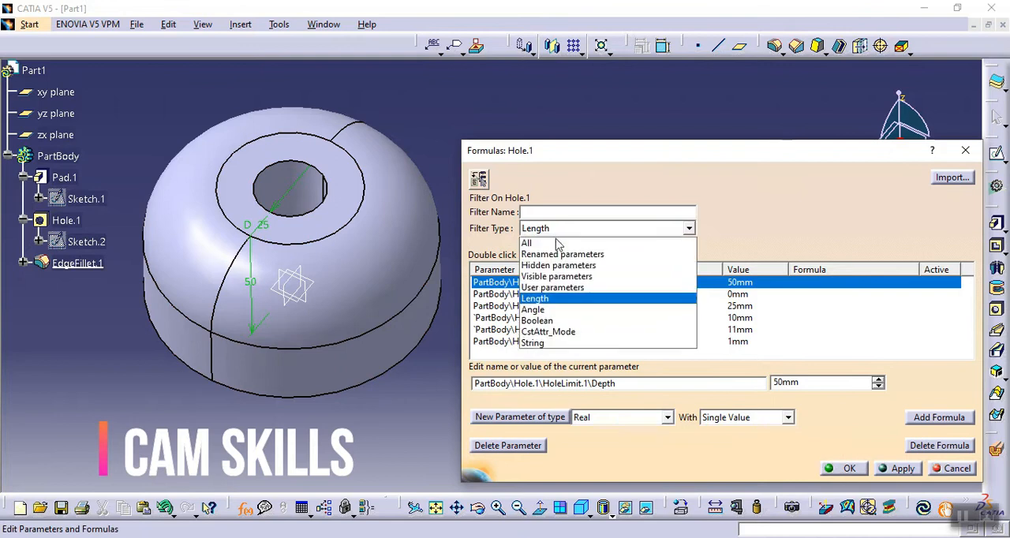
left_click(555, 298)
left_click(73, 221)
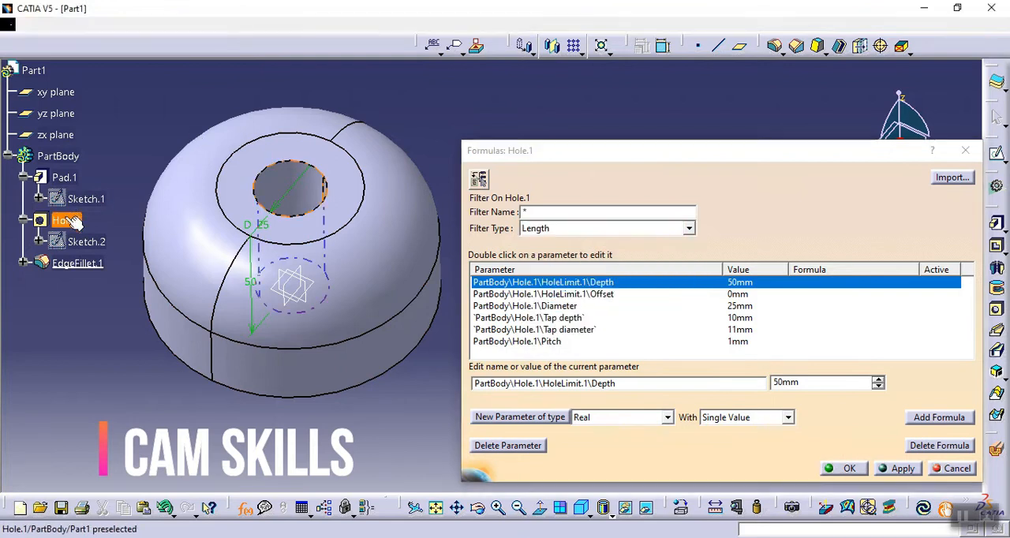
left_click(542, 307)
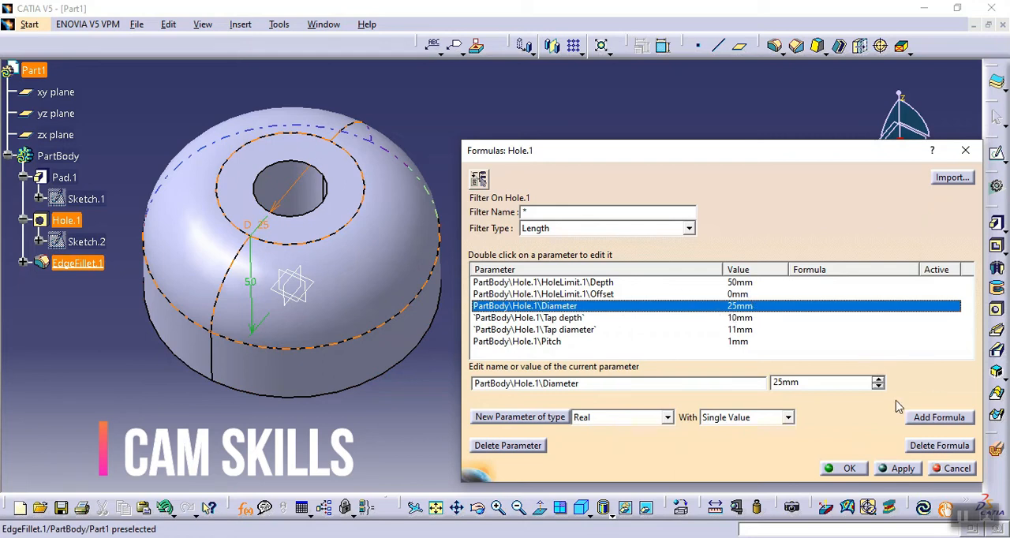
- Add a formula that sets the hole's diameter to the pad sketch radius divided by two, PartBody\Pad.1\Sketch.1\Radius.1\Radius /2
left_click(936, 418)
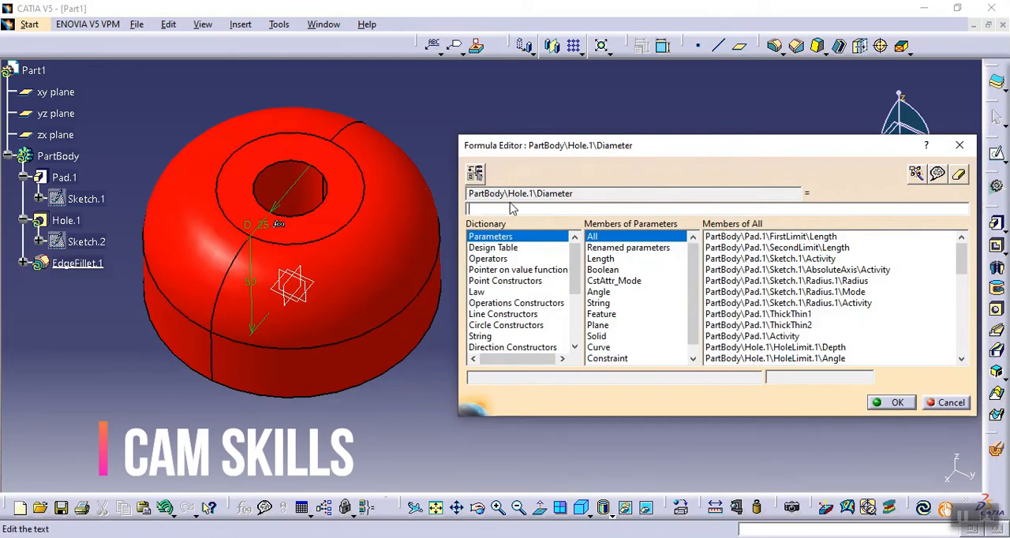
left_click(601, 258)
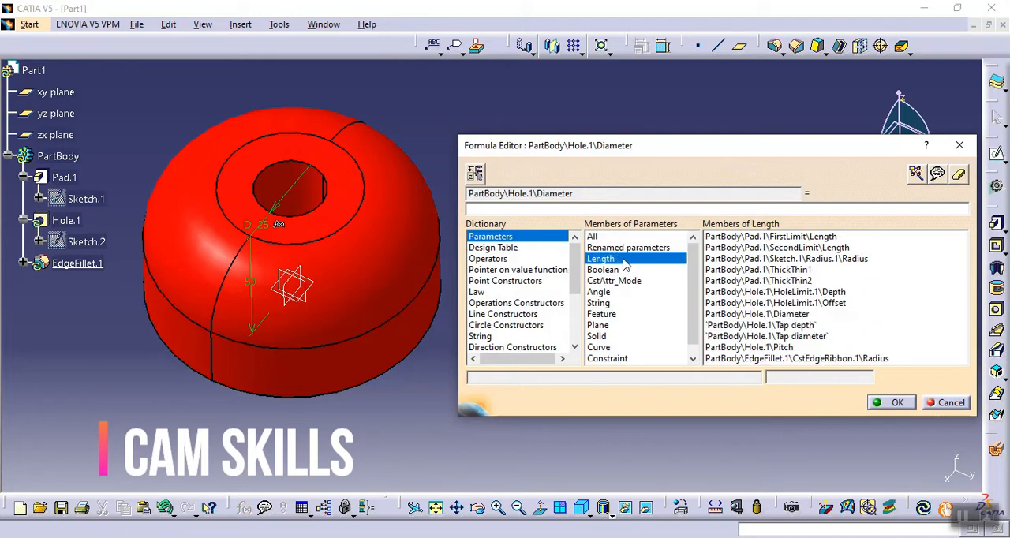
left_click(87, 199)
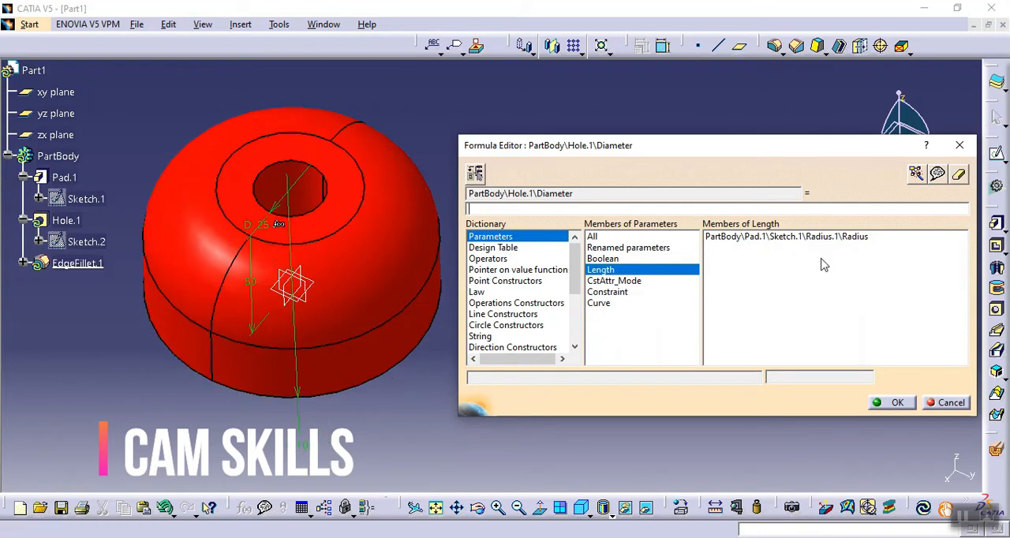
left_click(799, 238)
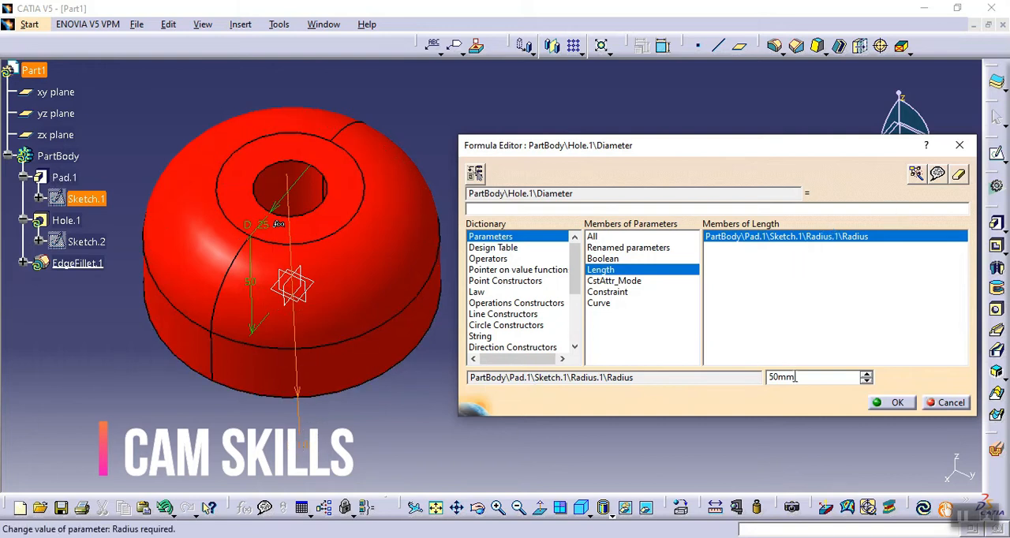
left_click_drag(796, 377, 759, 377)
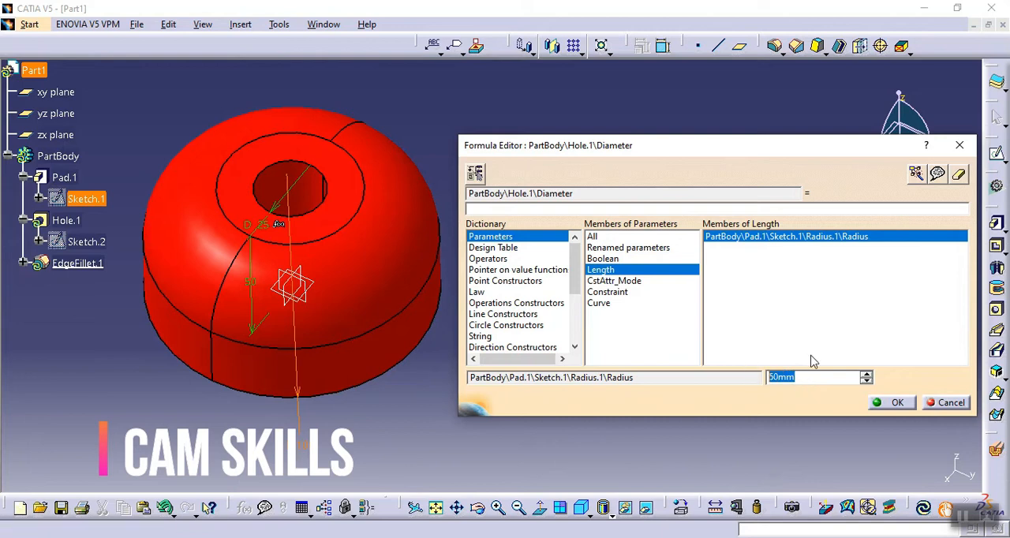
double_click(793, 237)
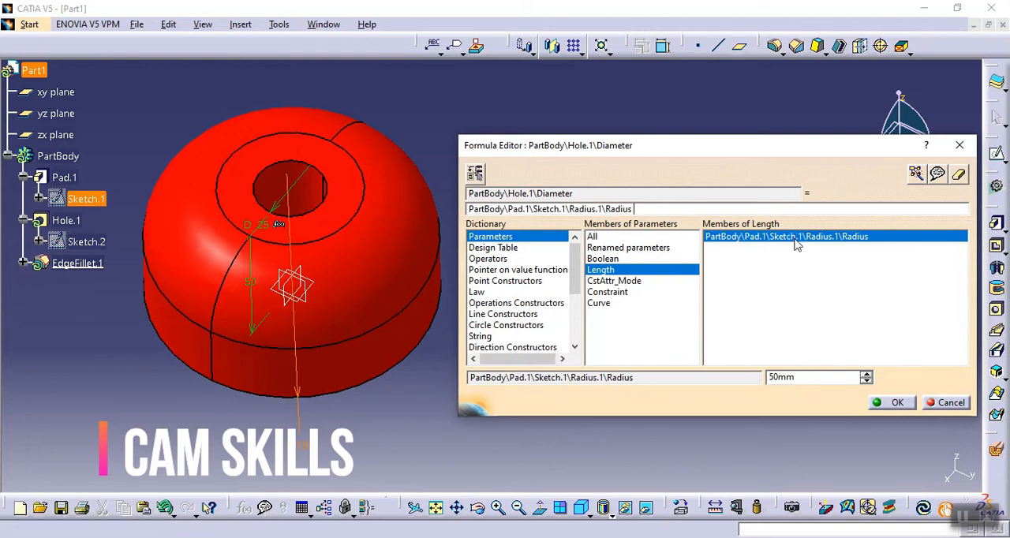
left_click(657, 207)
left_click(894, 402)
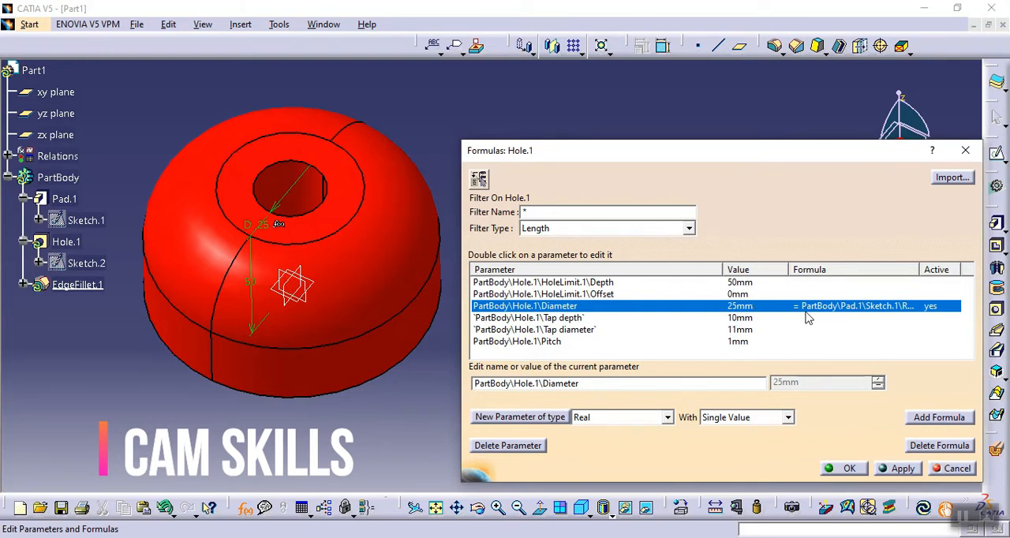
- Apply the hole diameter formula, close the Formulas dialog and update the part
left_click(899, 469)
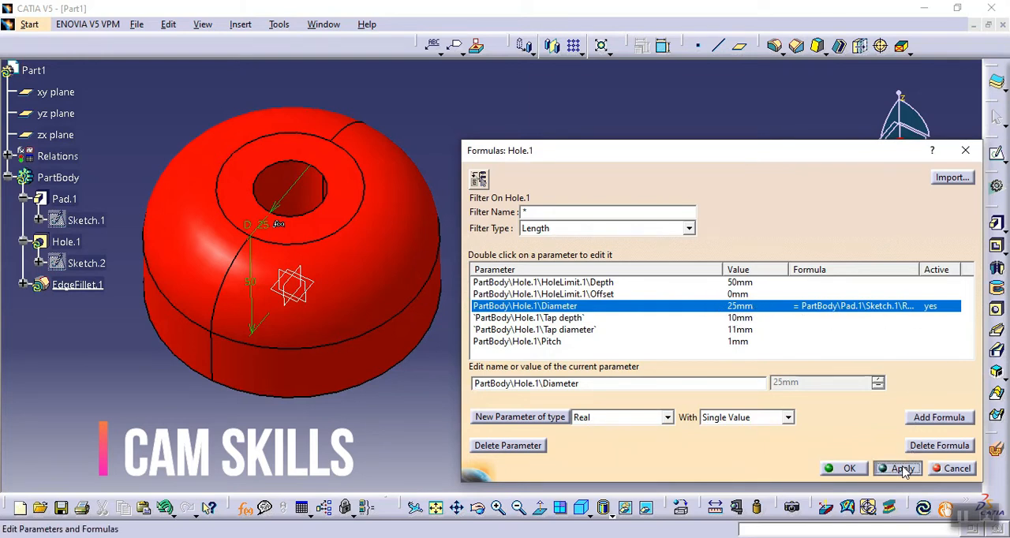
left_click(845, 469)
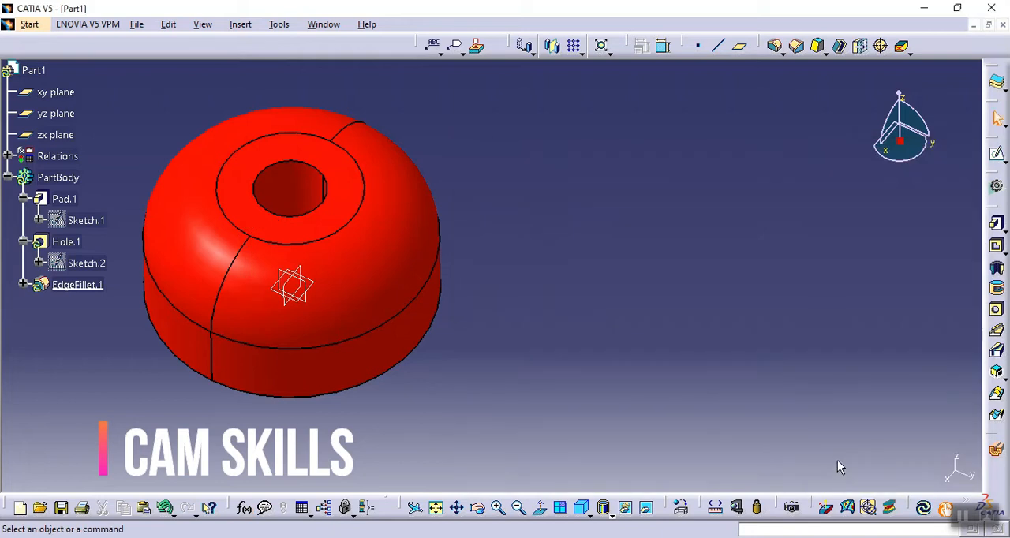
left_click(924, 507)
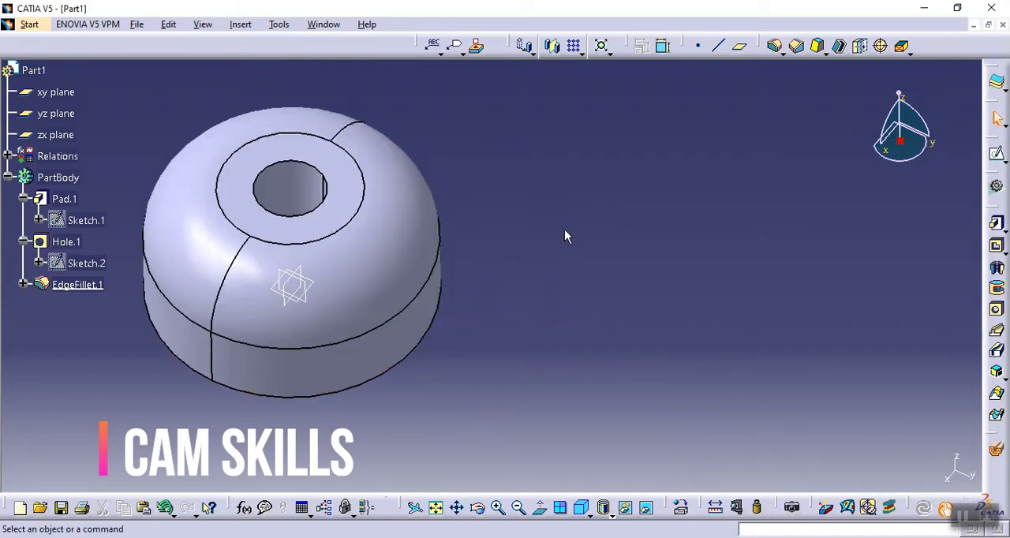
- Review the diameter formula from the hole's definition and under Relations in the specification tree
double_click(66, 243)
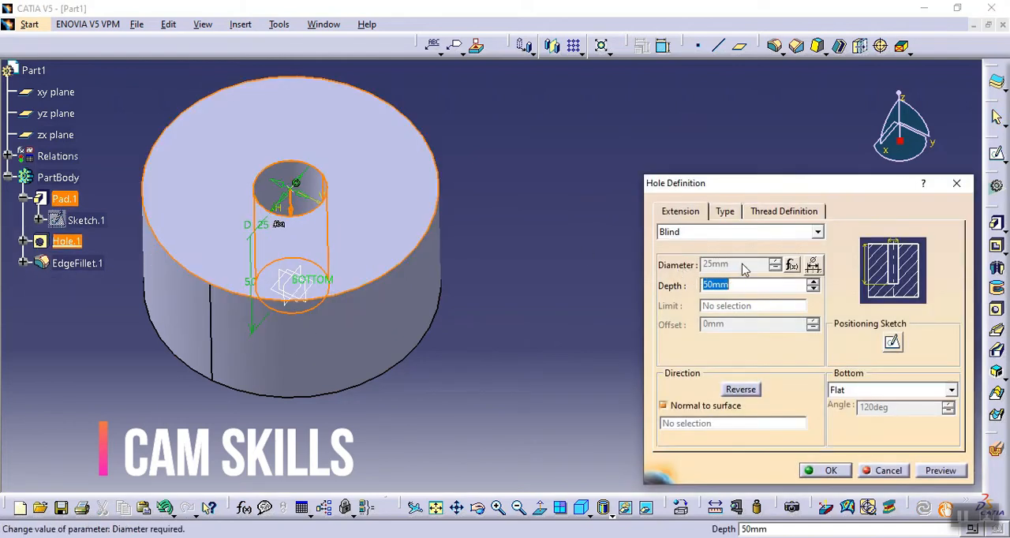
left_click(790, 267)
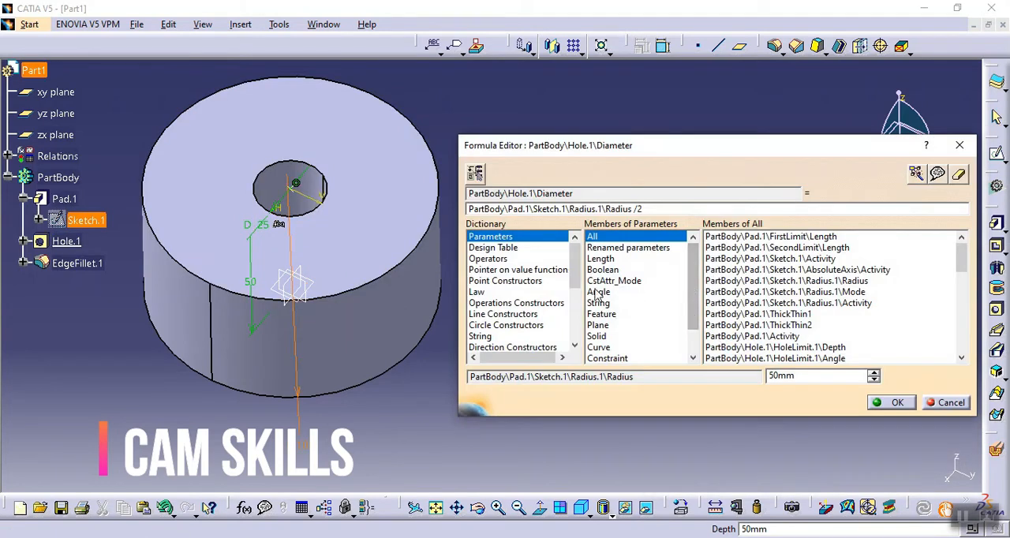
left_click_drag(651, 210, 467, 202)
left_click(651, 209)
left_click_drag(649, 209, 453, 188)
left_click(897, 403)
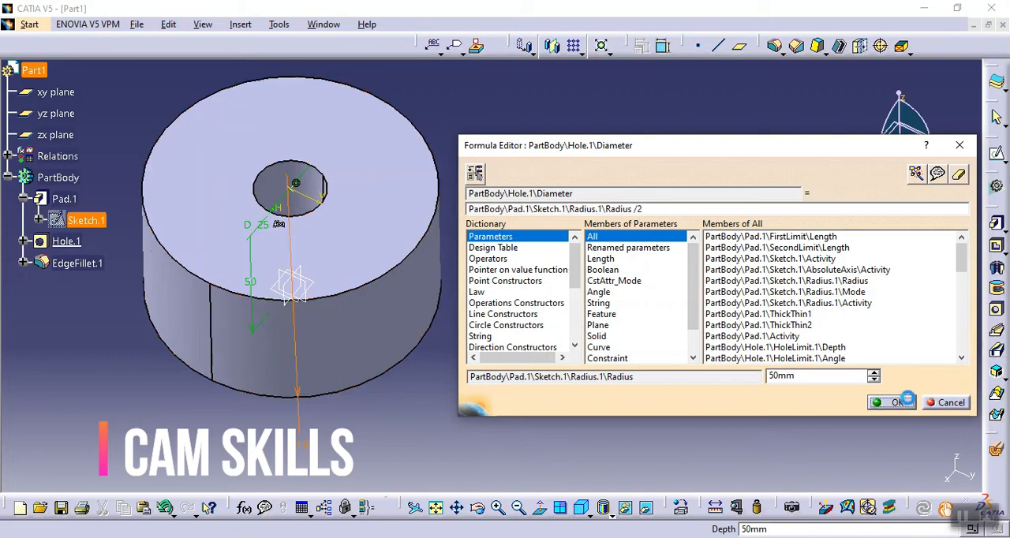
left_click(824, 471)
left_click(766, 384)
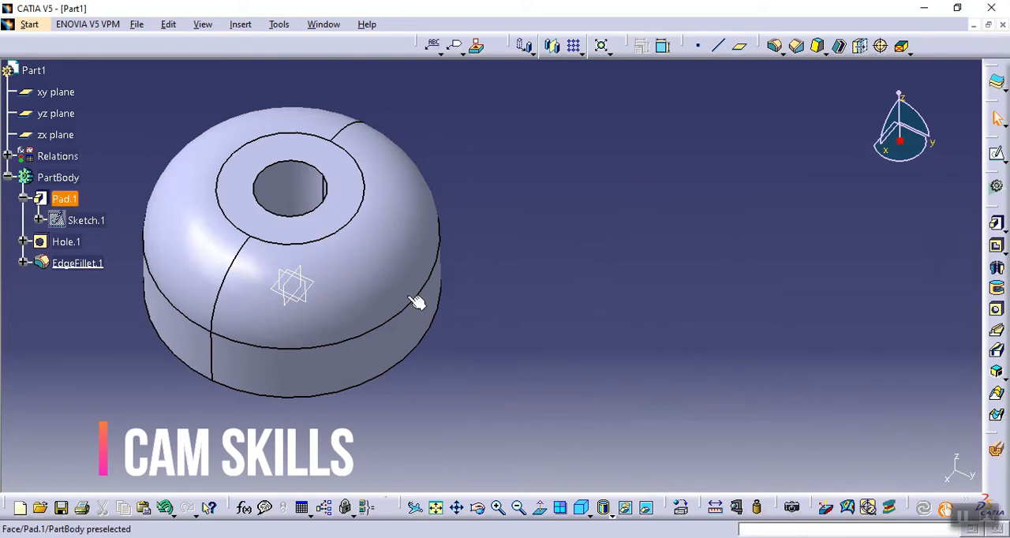
left_click(7, 157)
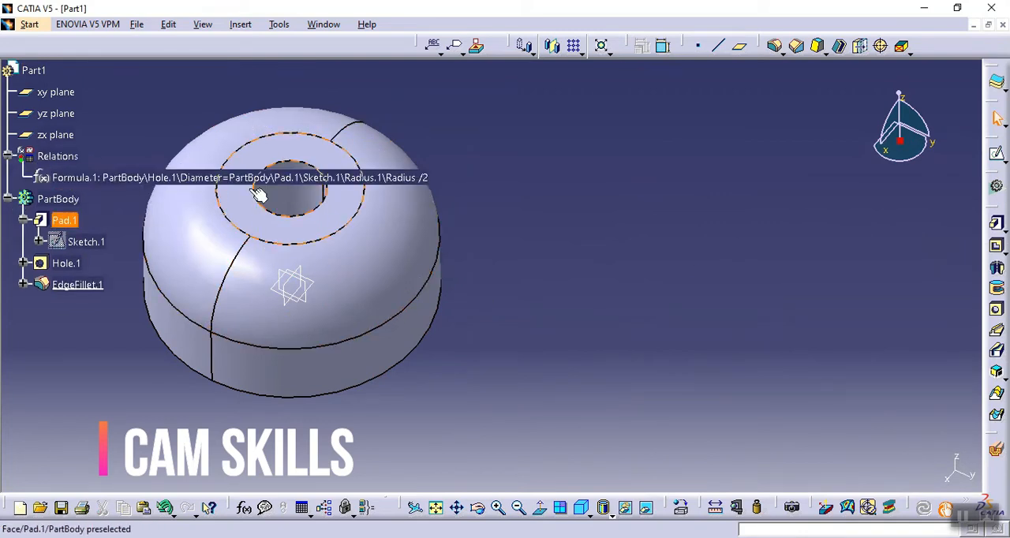
left_click(8, 157)
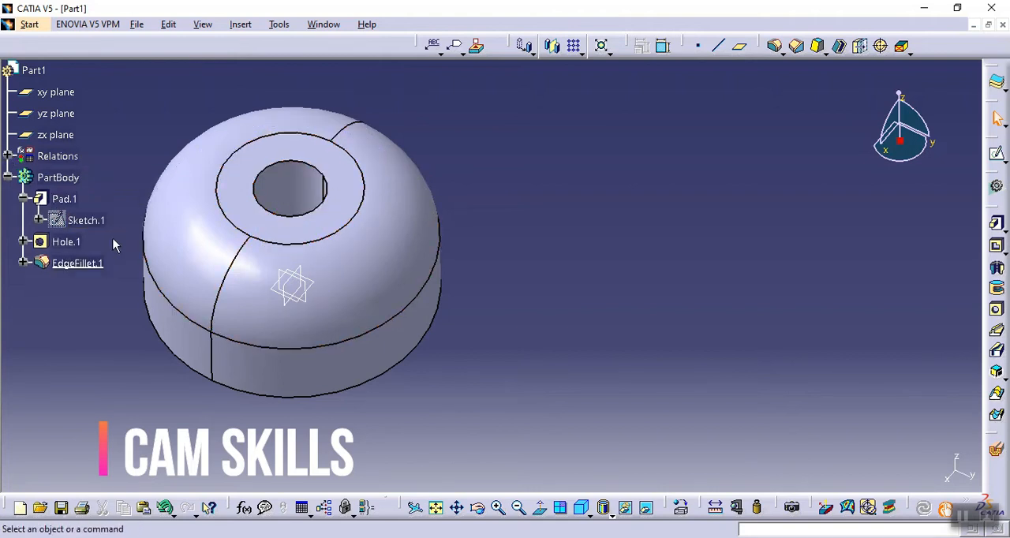
- Add a formula that sets the hole's depth equal to the pad sketch radius, PartBody\Pad.1\Sketch.1\Radius.1\Radius
left_click(244, 507)
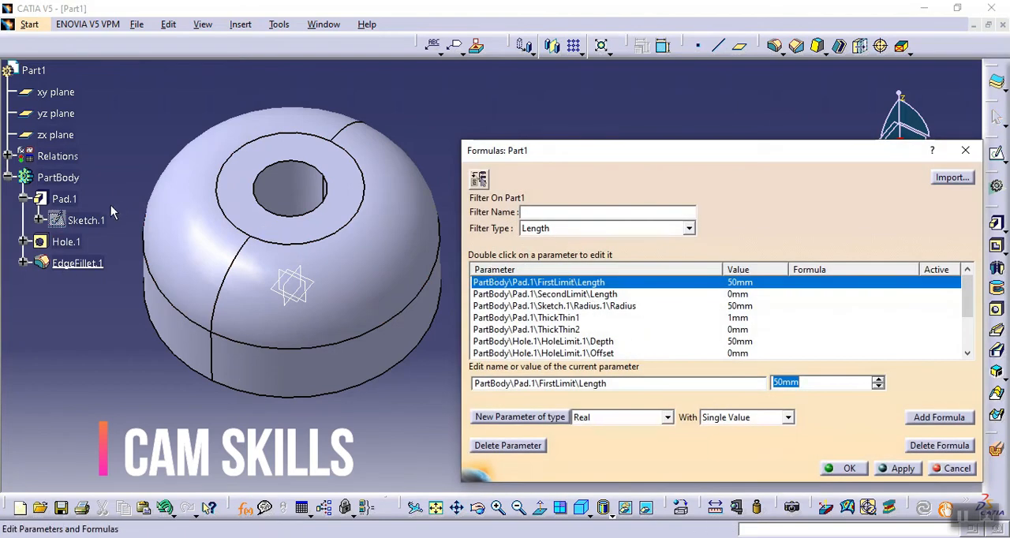
left_click(66, 242)
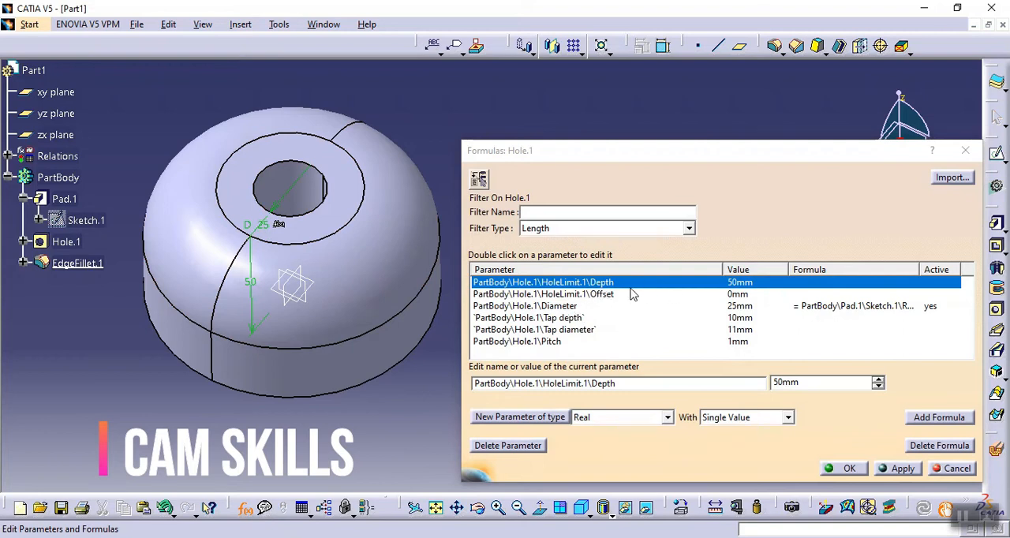
left_click(939, 419)
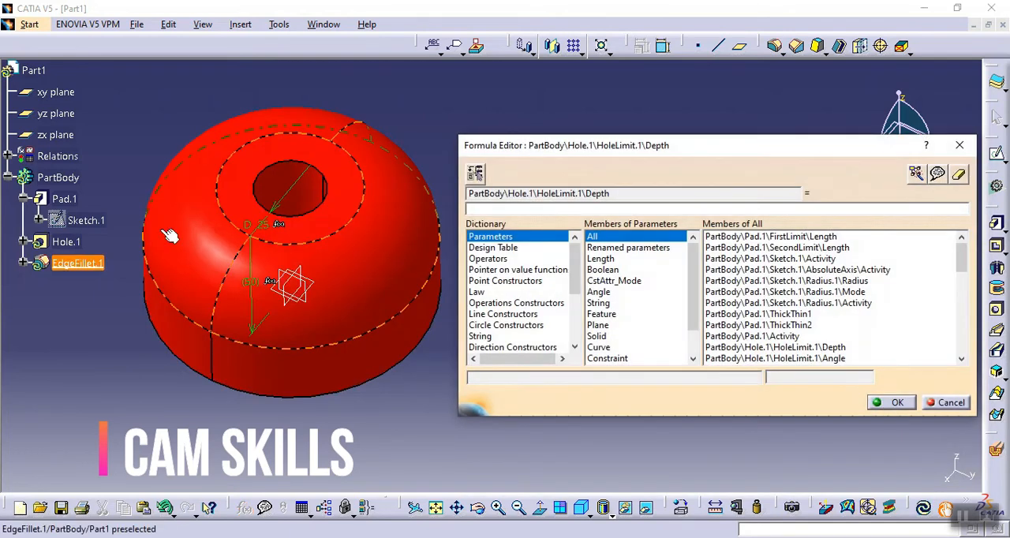
left_click(79, 219)
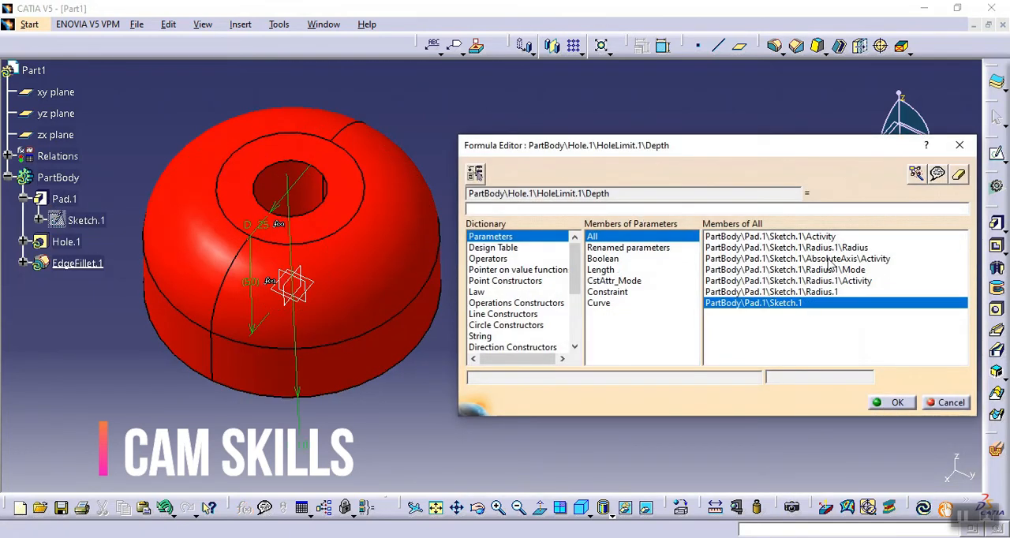
left_click(613, 271)
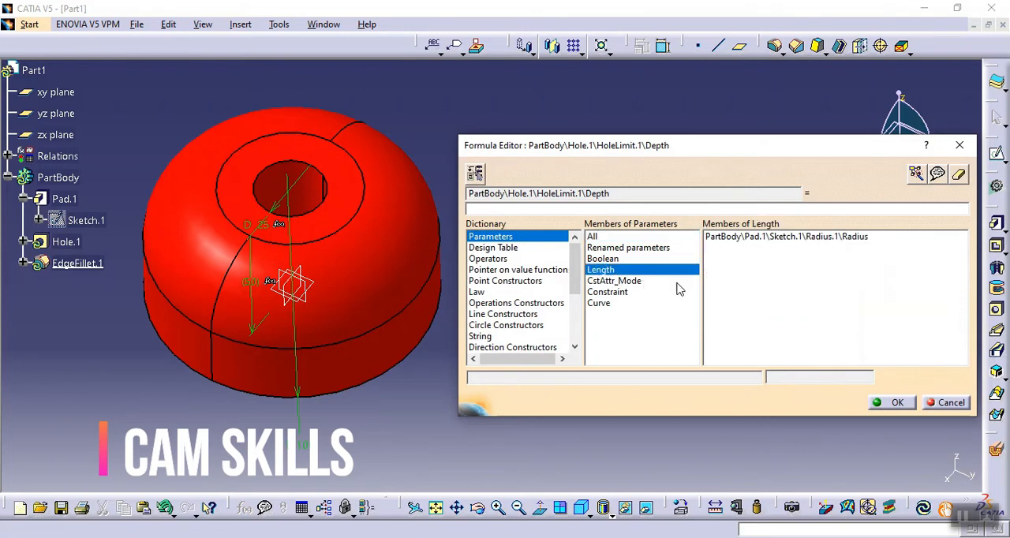
left_click(831, 242)
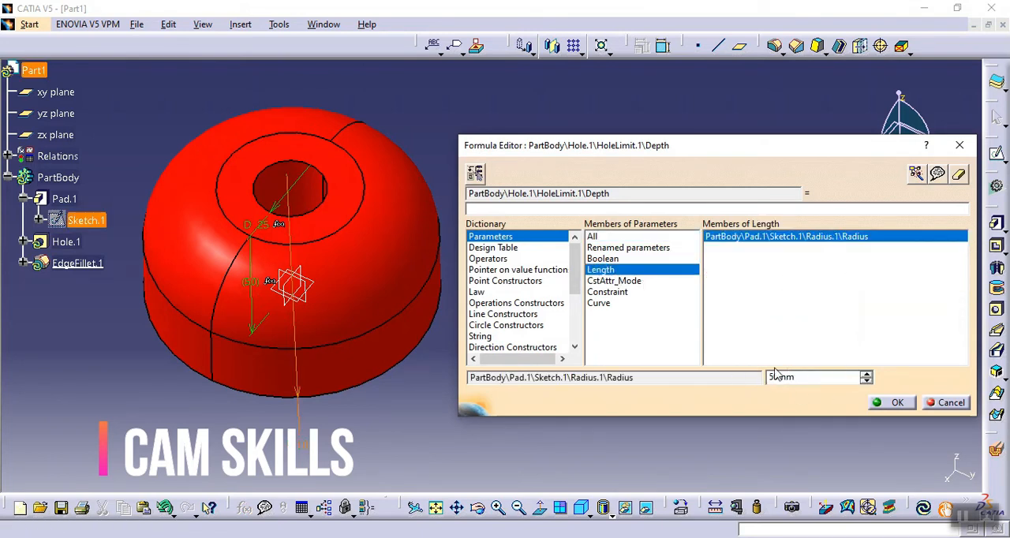
double_click(811, 238)
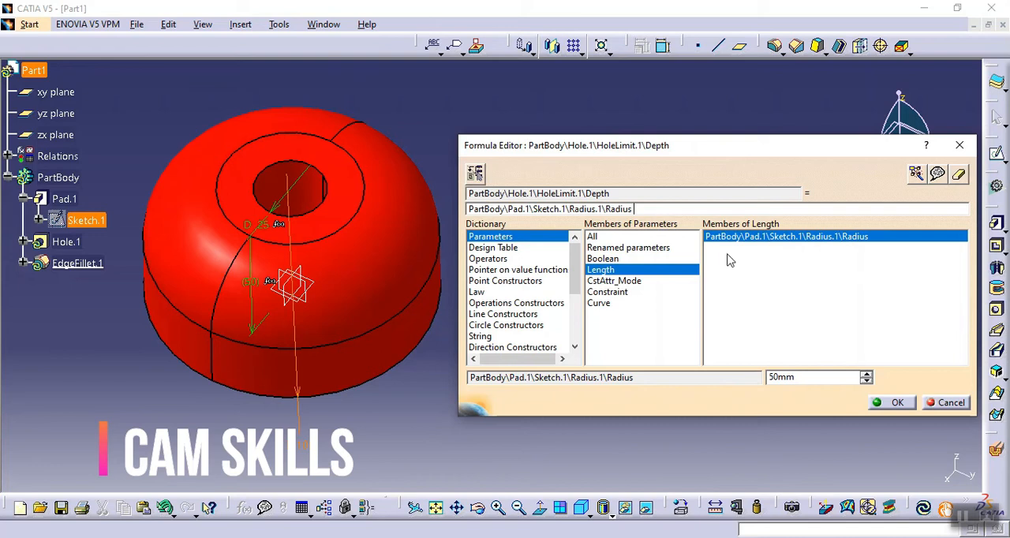
left_click(894, 403)
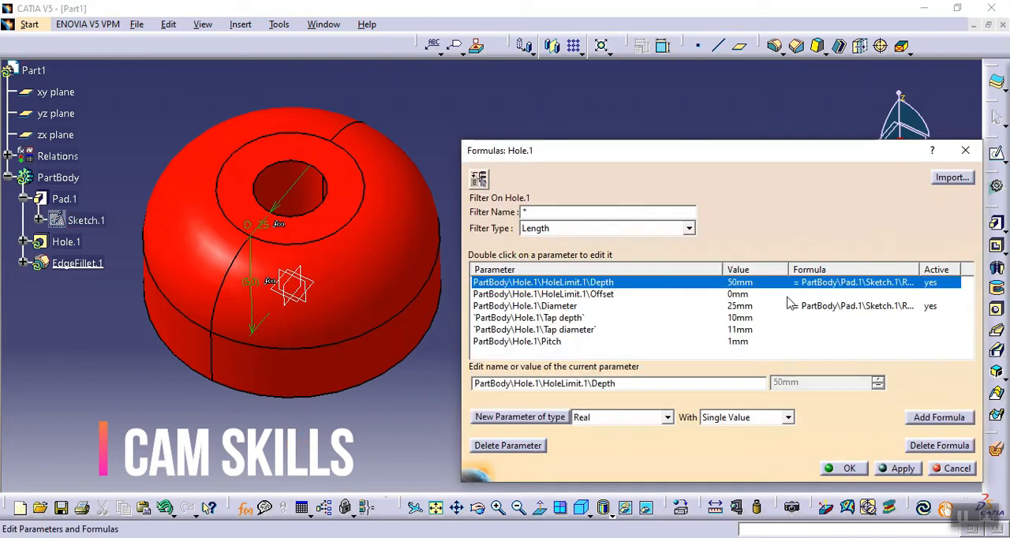
- Apply the hole depth formula, close the Formulas dialog and update the part
left_click(896, 470)
left_click(843, 469)
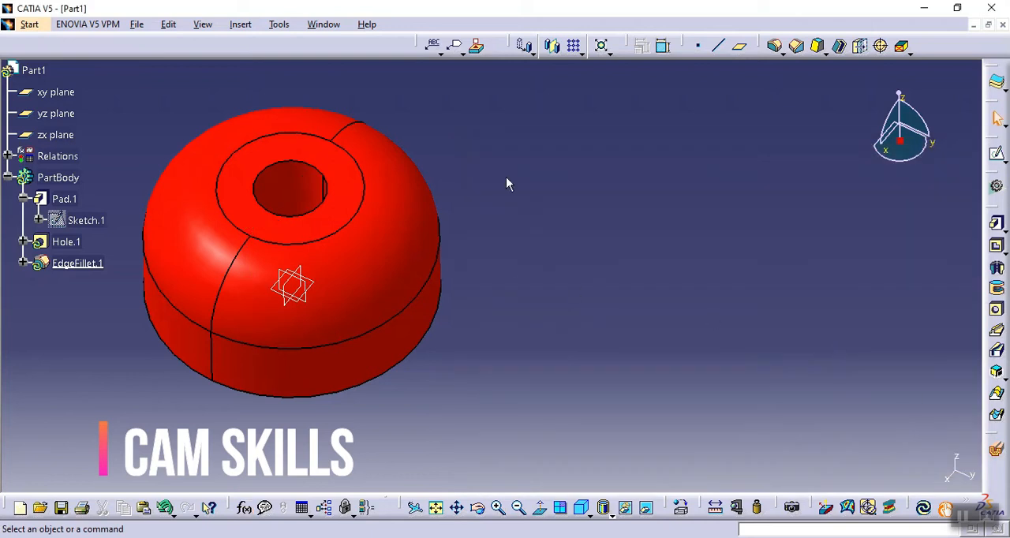
left_click(919, 509)
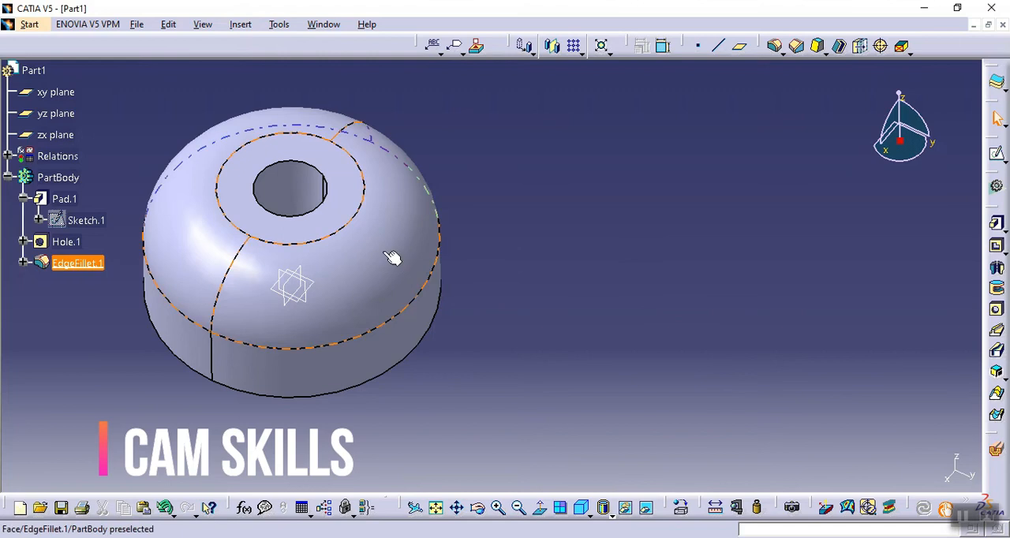
- Review the depth formula from the hole's definition and expand Relations to inspect the part's formulas
double_click(67, 242)
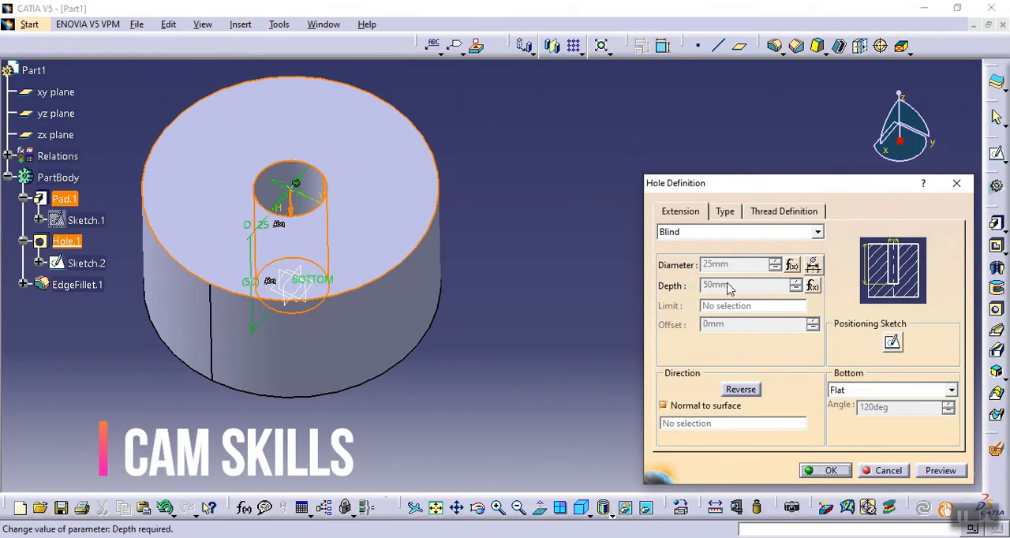
left_click(813, 286)
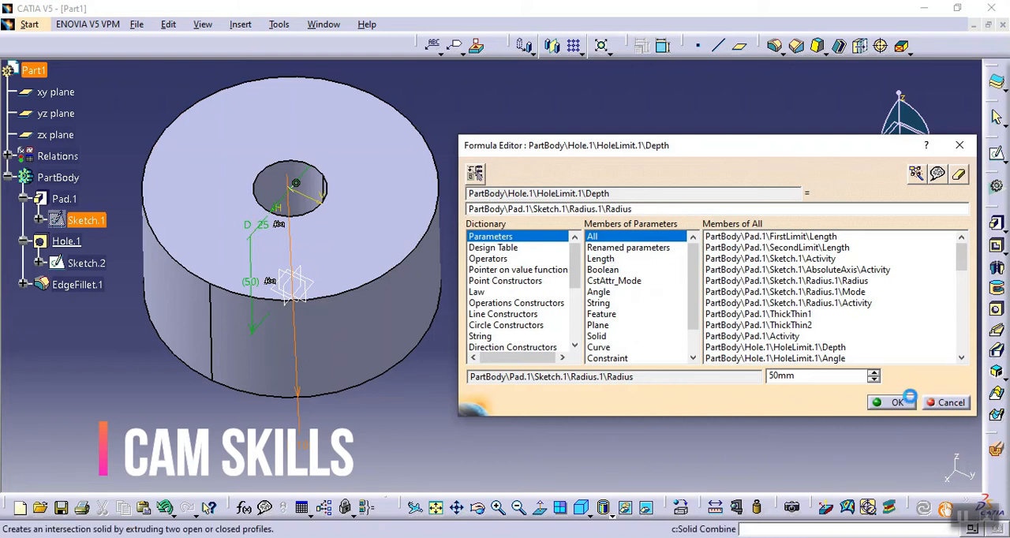
left_click(945, 403)
left_click(822, 471)
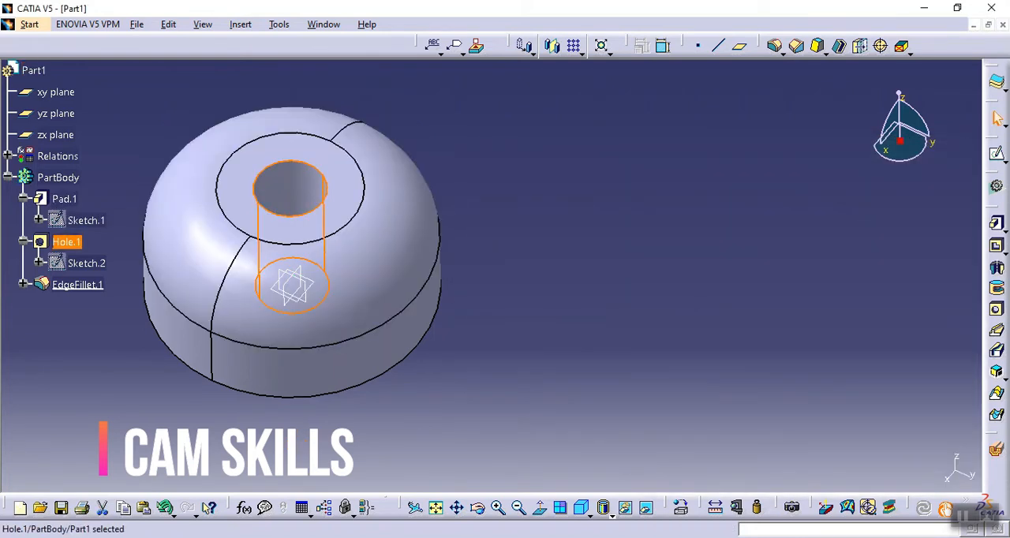
left_click(7, 157)
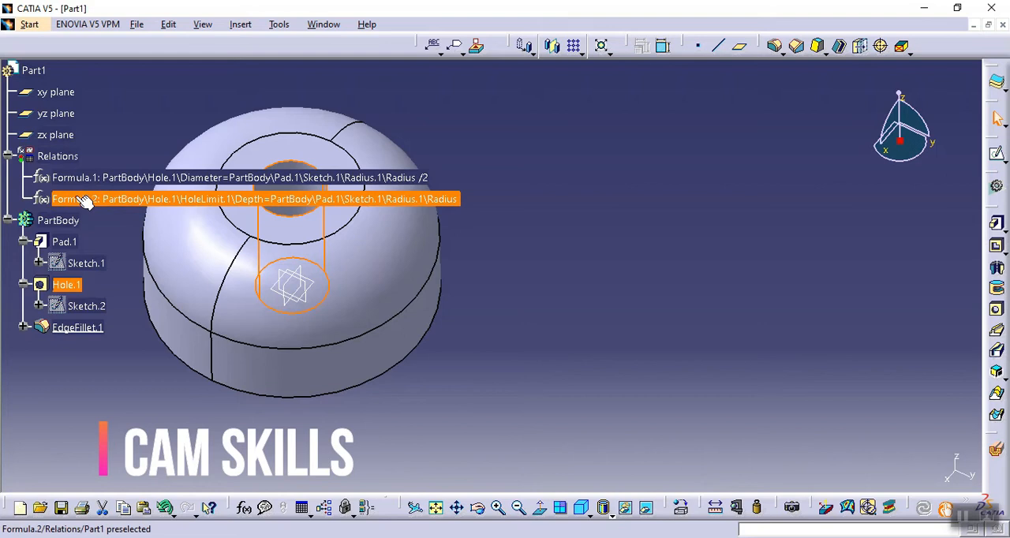
- Add a formula setting the edge fillet's radius to PartBody\Pad.1\Sketch.1\Radius.1\Radius /2 and confirm the Formulas dialog
left_click(8, 156)
left_click(479, 216)
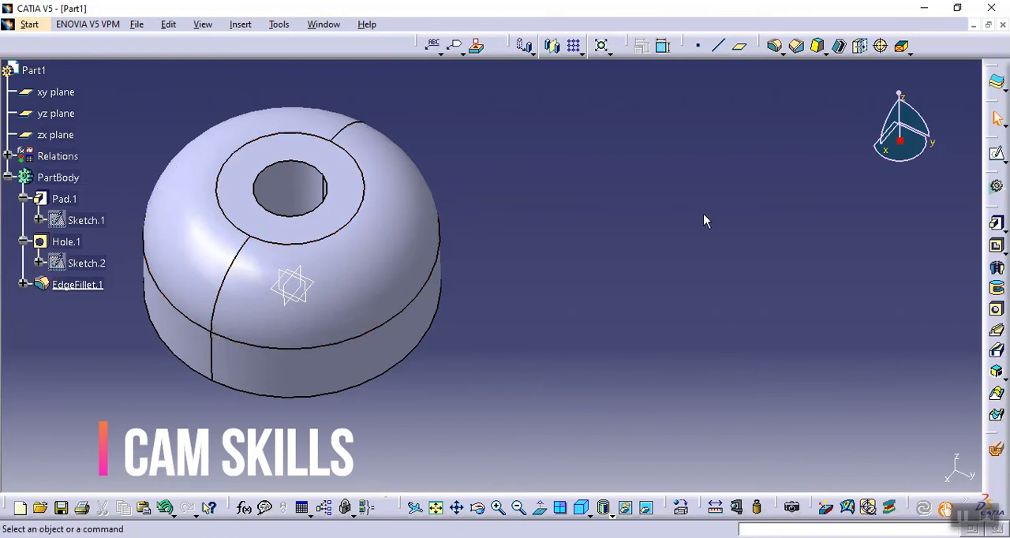
left_click(245, 507)
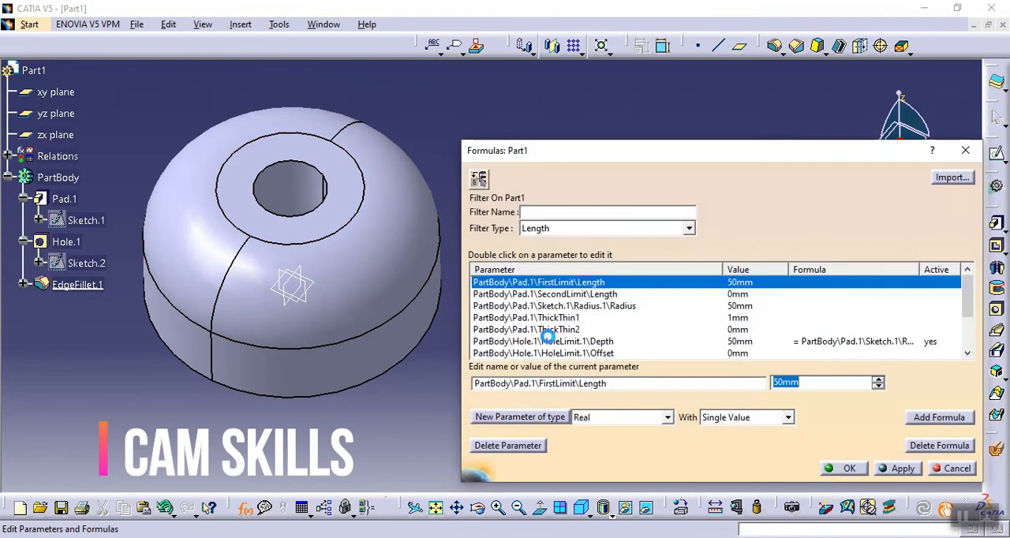
left_click(93, 288)
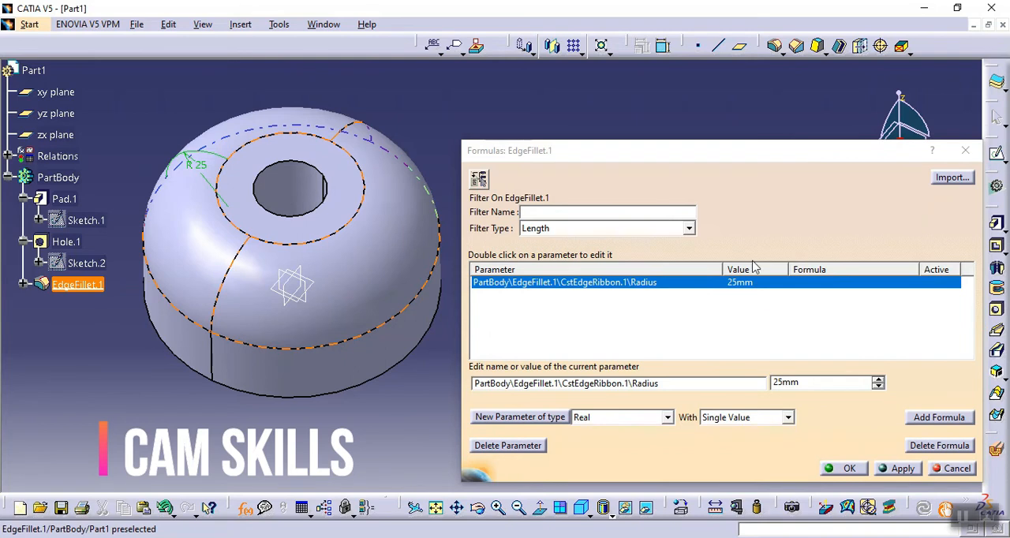
left_click(939, 417)
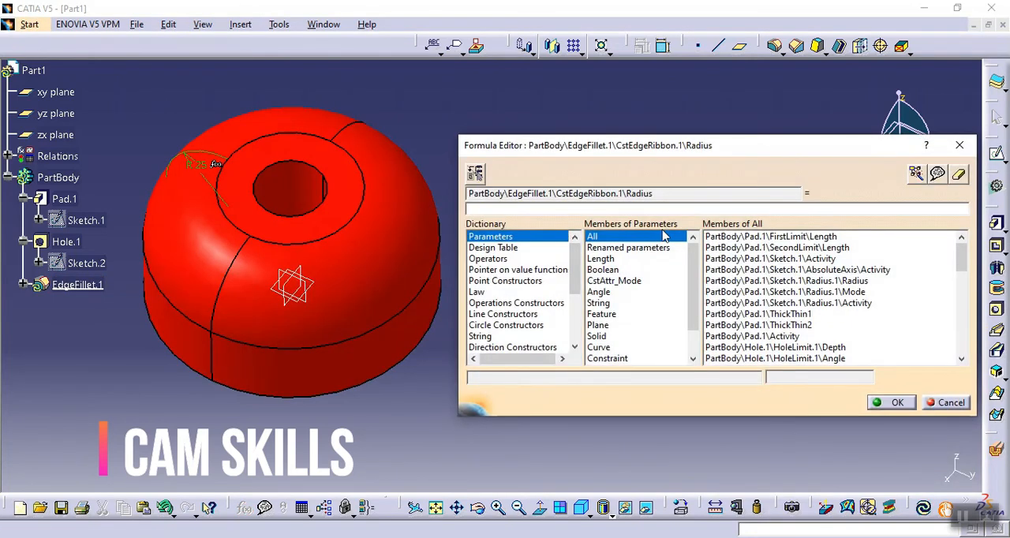
left_click(601, 260)
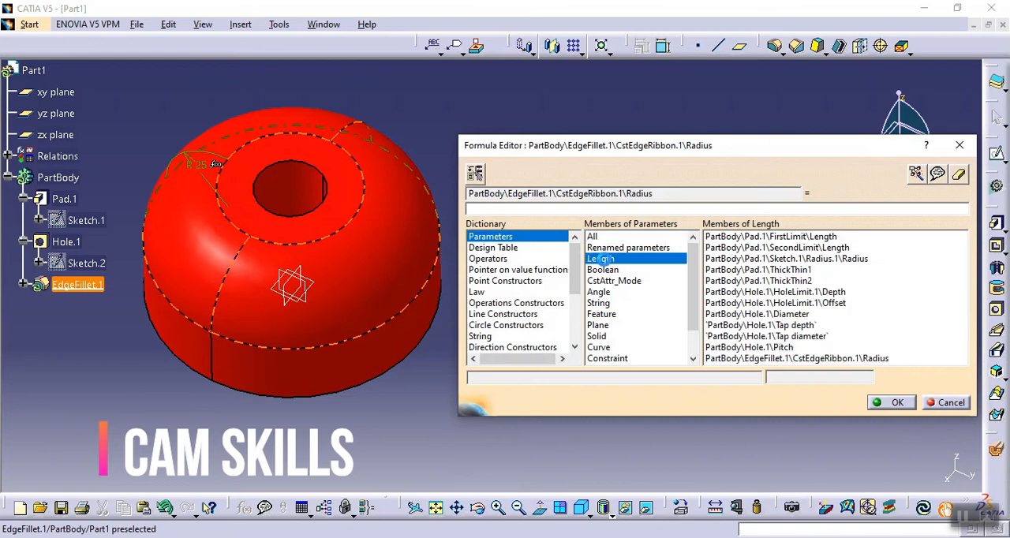
left_click(76, 220)
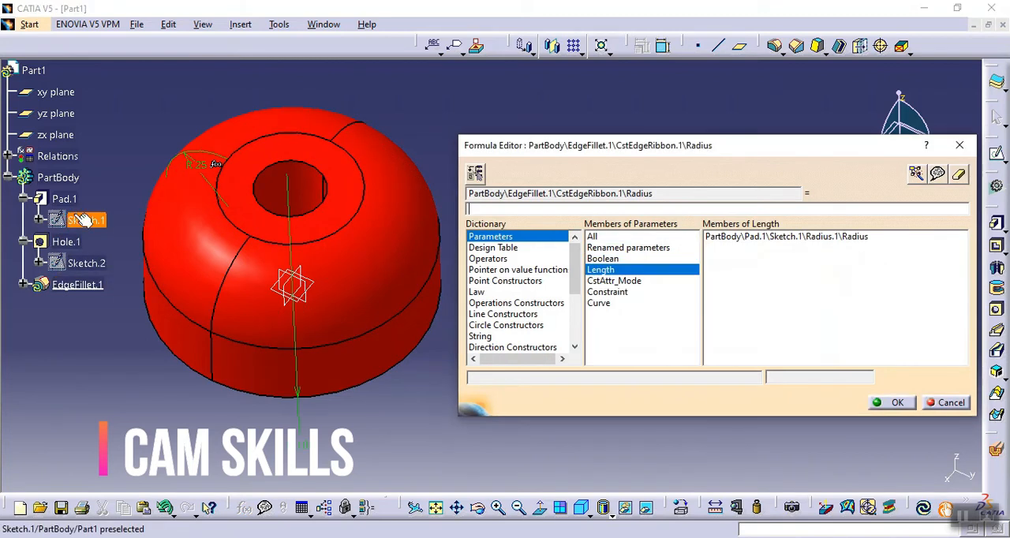
left_click(820, 237)
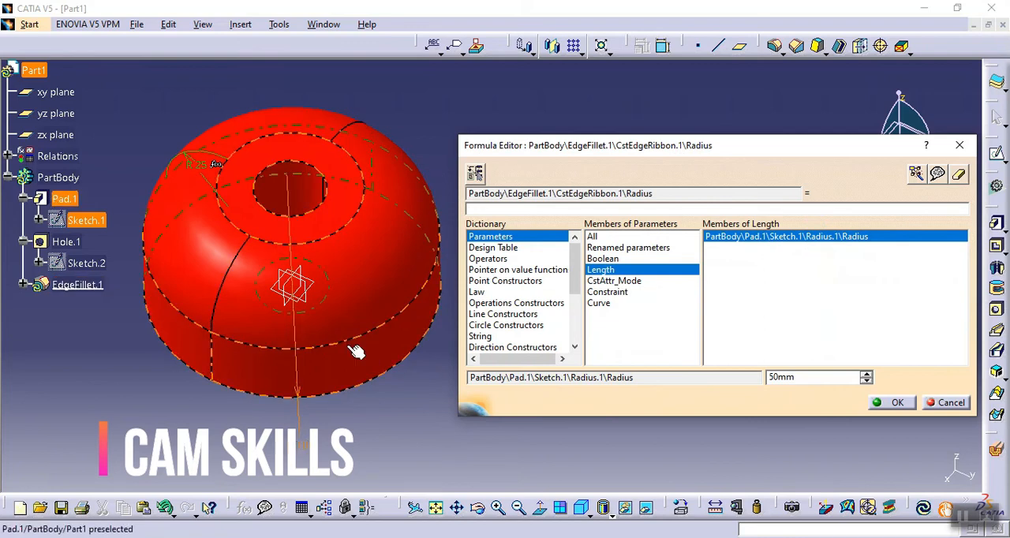
double_click(844, 237)
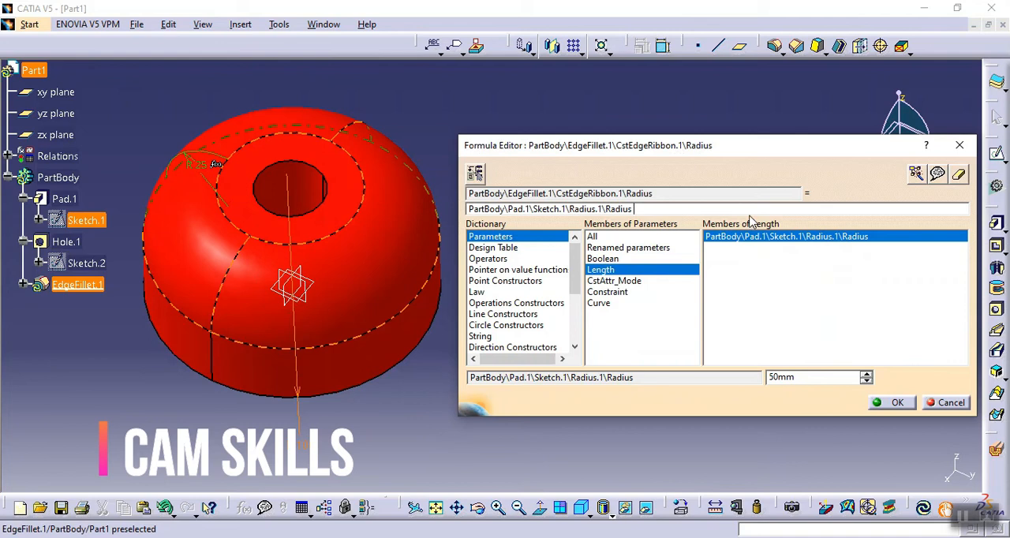
type("/2")
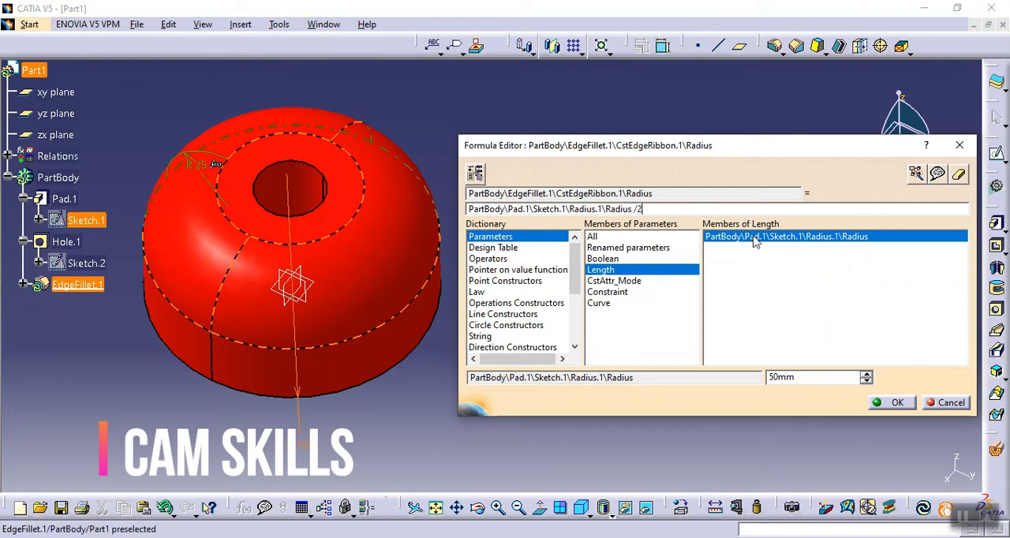
left_click(908, 402)
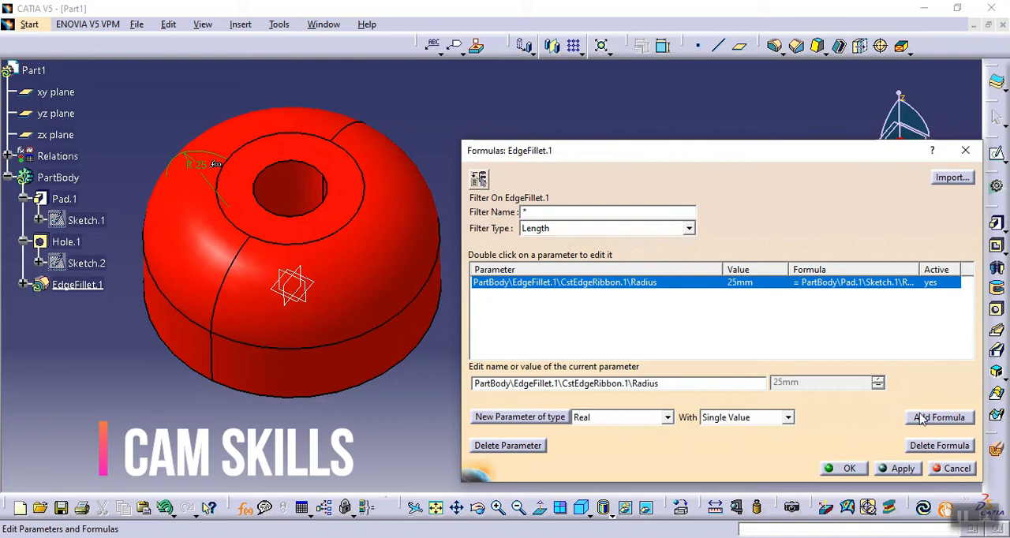
left_click(846, 469)
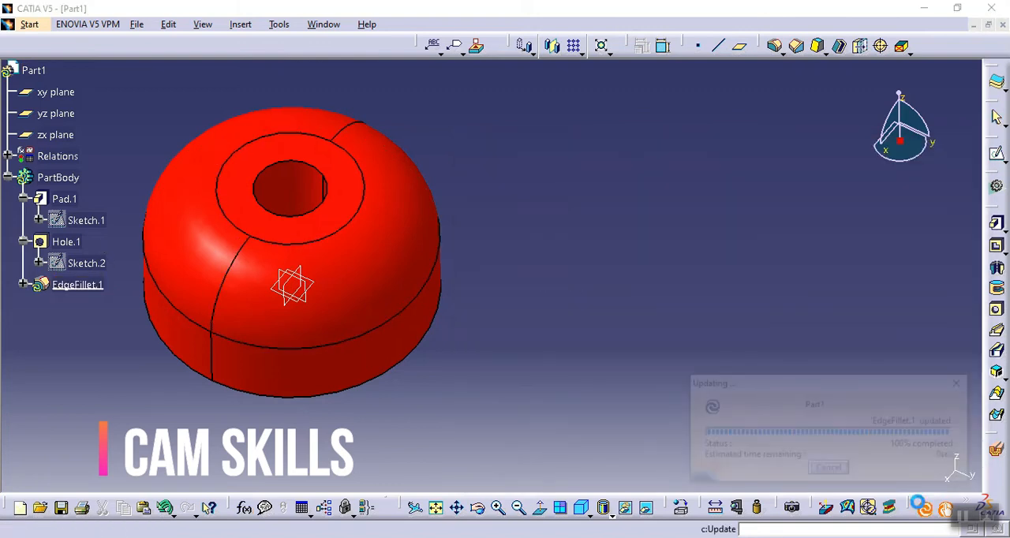
- Review the radius formula from the edge fillet's definition and under Relations in the specification tree
left_click(63, 284)
double_click(63, 284)
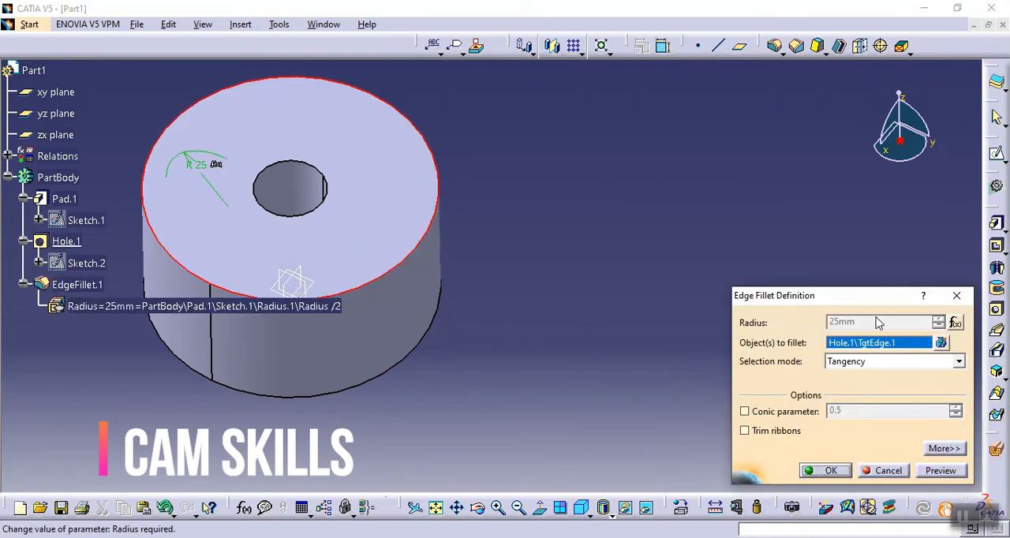
left_click(955, 322)
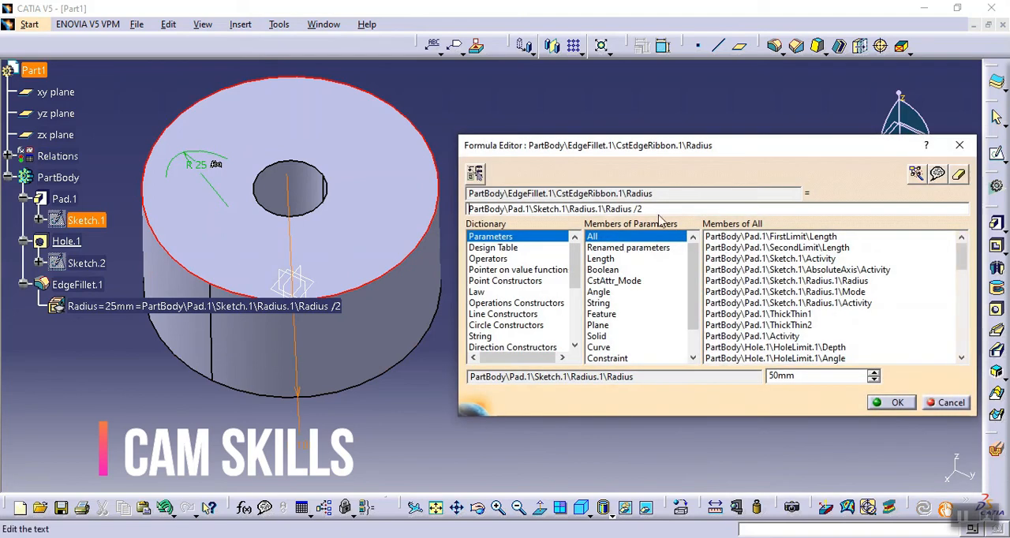
left_click(952, 402)
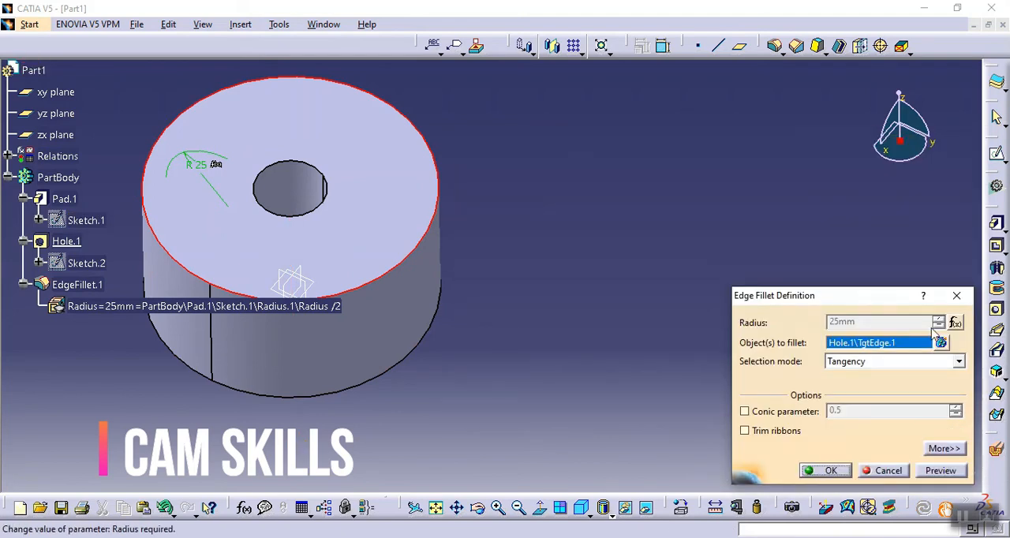
left_click(817, 469)
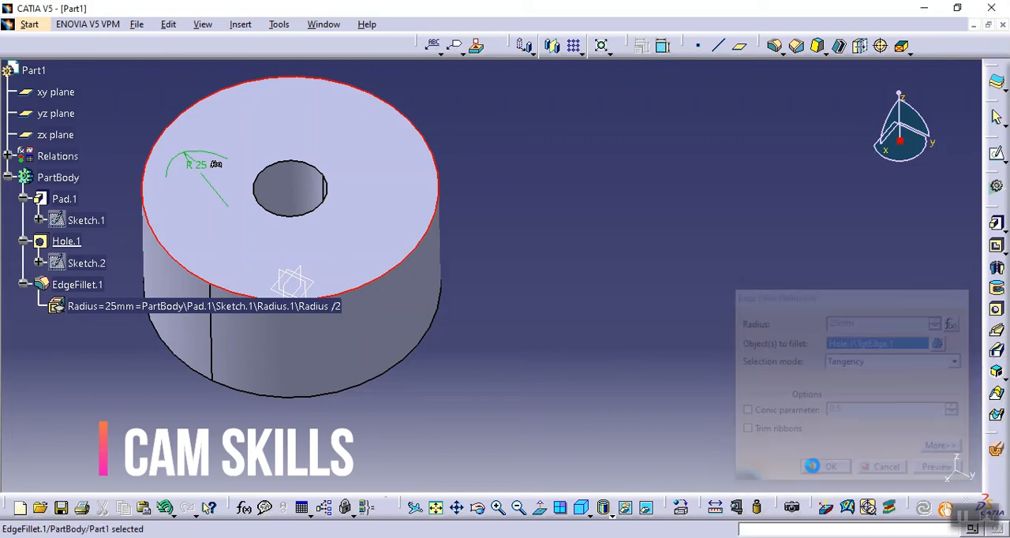
left_click(588, 214)
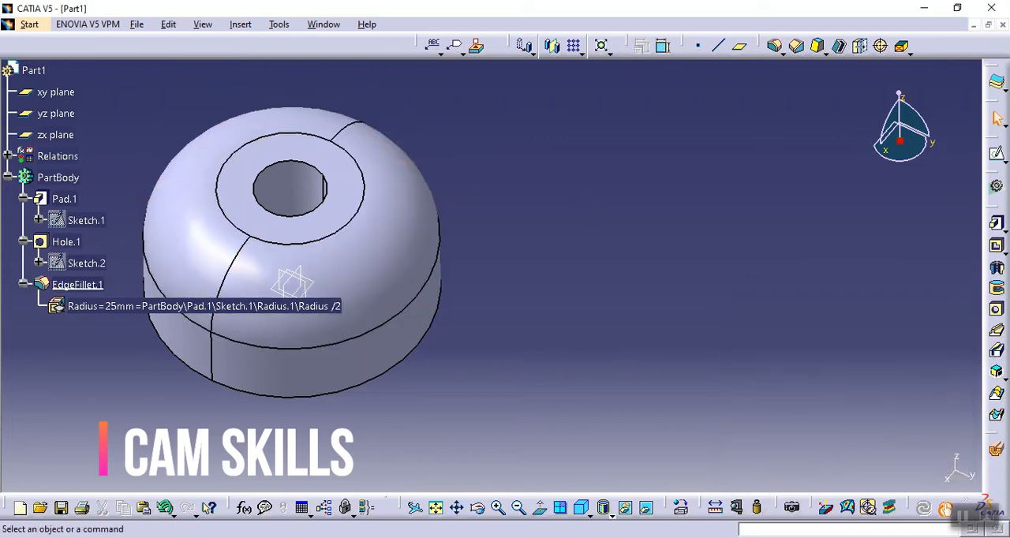
left_click(8, 156)
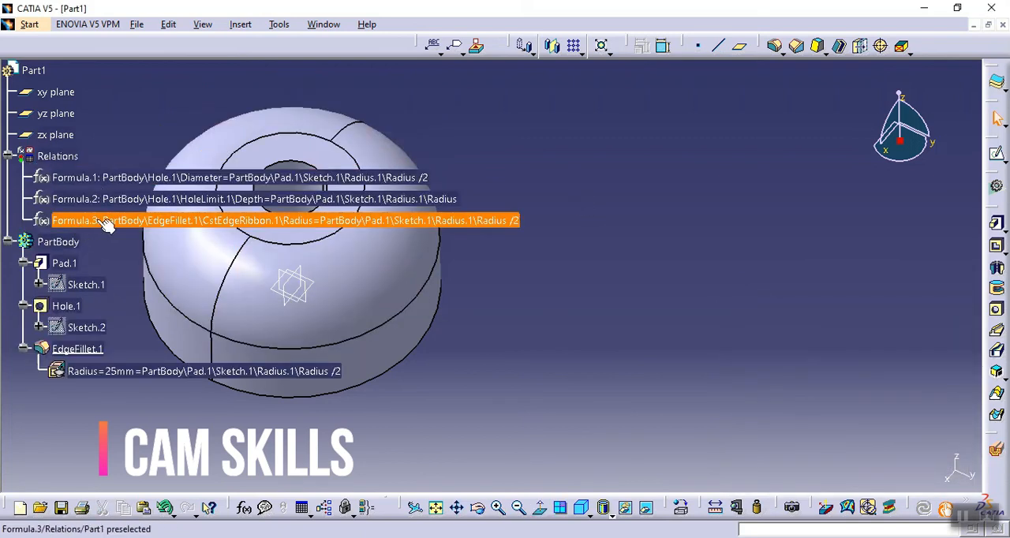
left_click(8, 156)
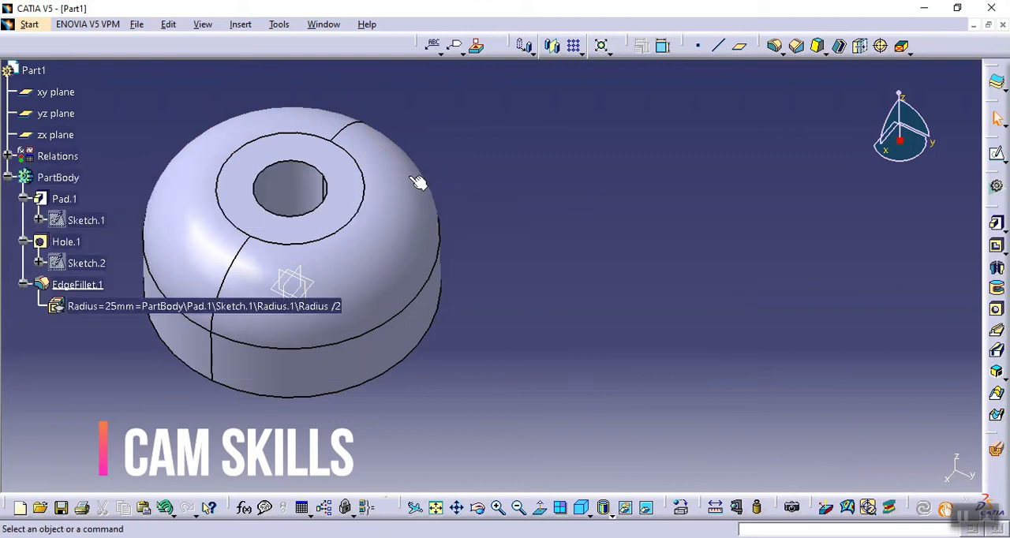
- Set the diameter of the circle in the pad's sketch to 200 mm, exit the sketch and update the part
middle_click_drag(492, 221, 534, 216)
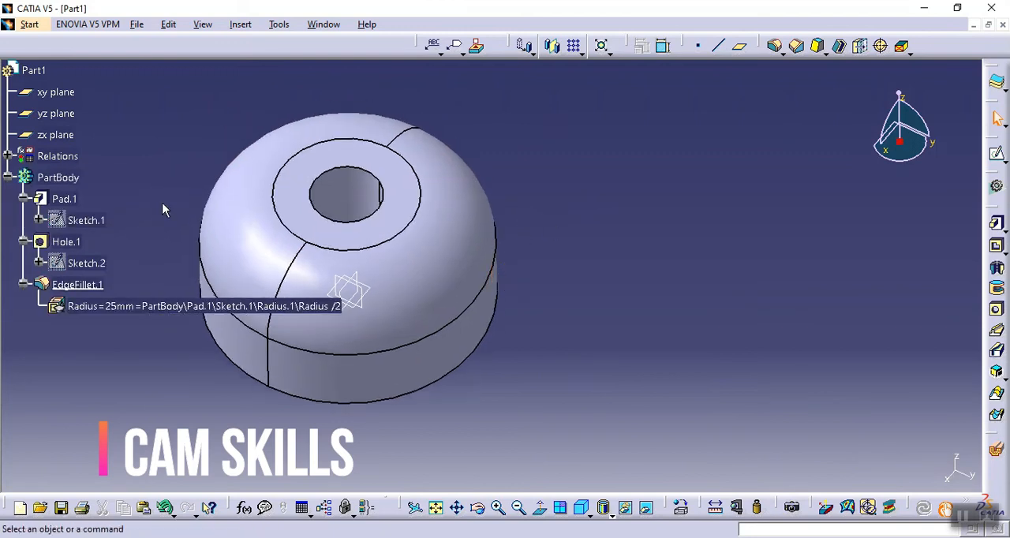
double_click(86, 220)
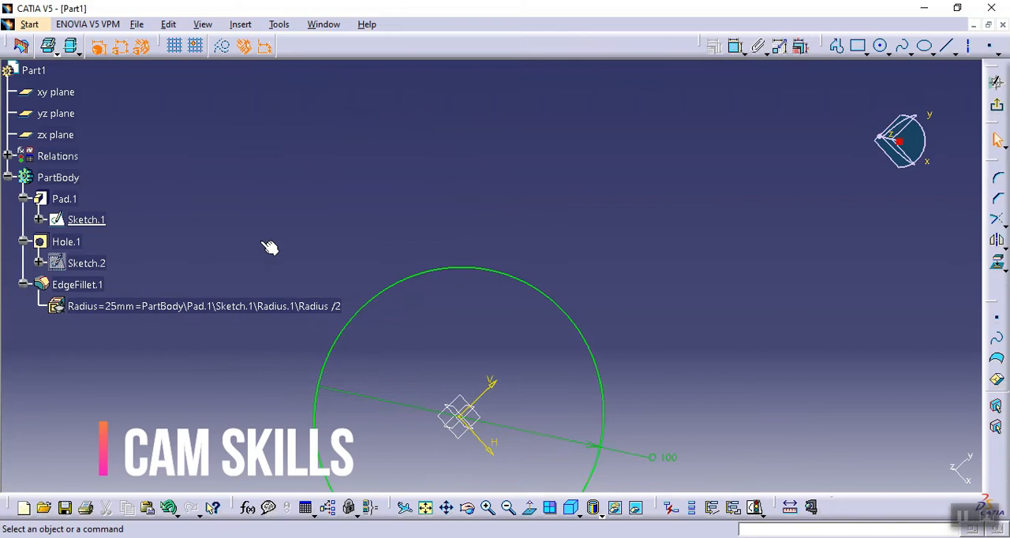
double_click(745, 262)
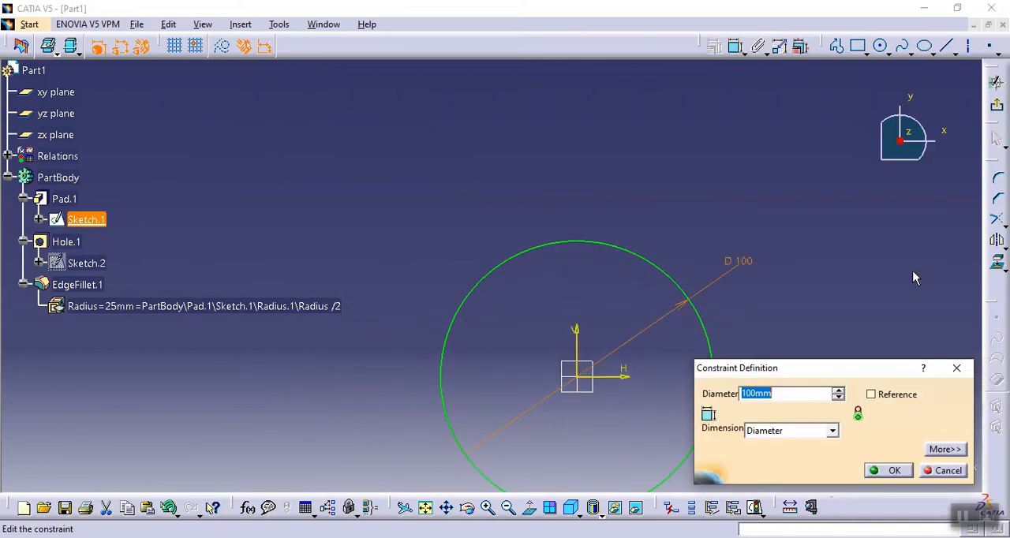
type("200")
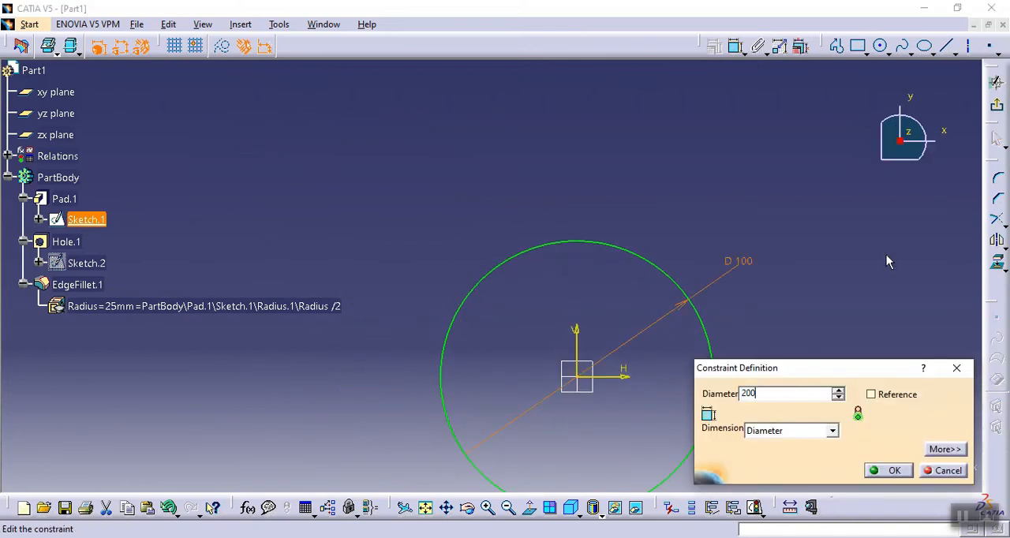
left_click(889, 470)
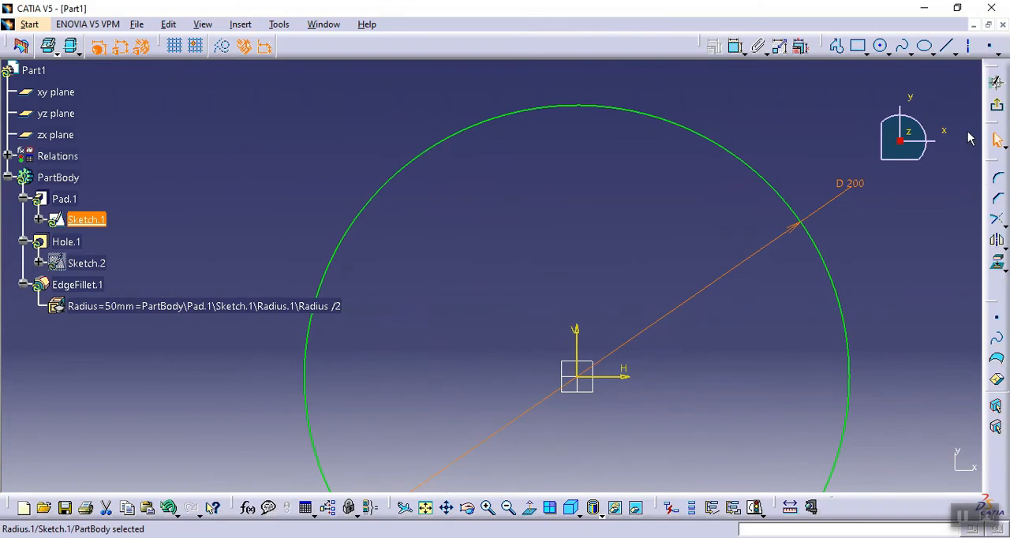
left_click(997, 104)
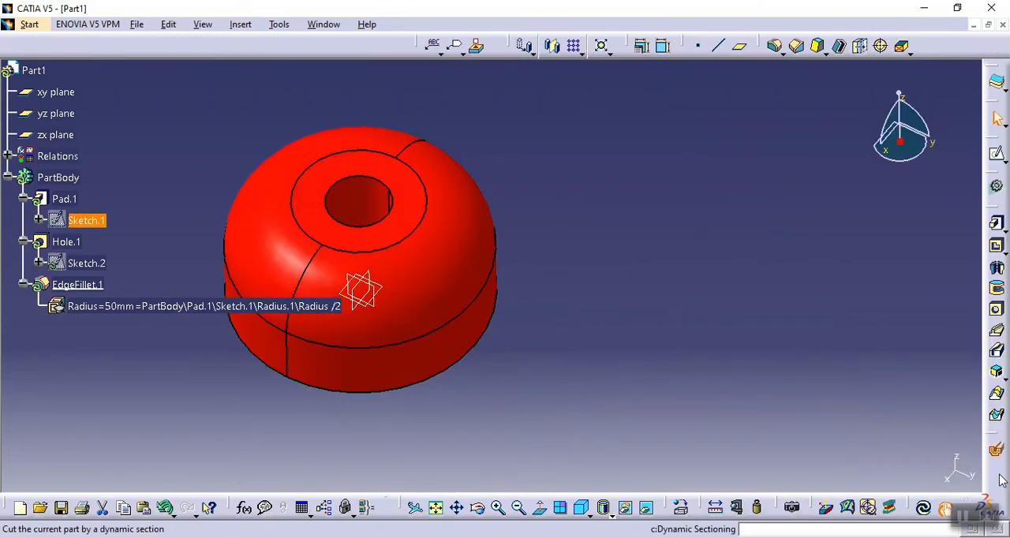
left_click(923, 508)
- Inspect the resized part and undo the diameter change of the pad's sketch circle
middle_click_drag(717, 224, 413, 343)
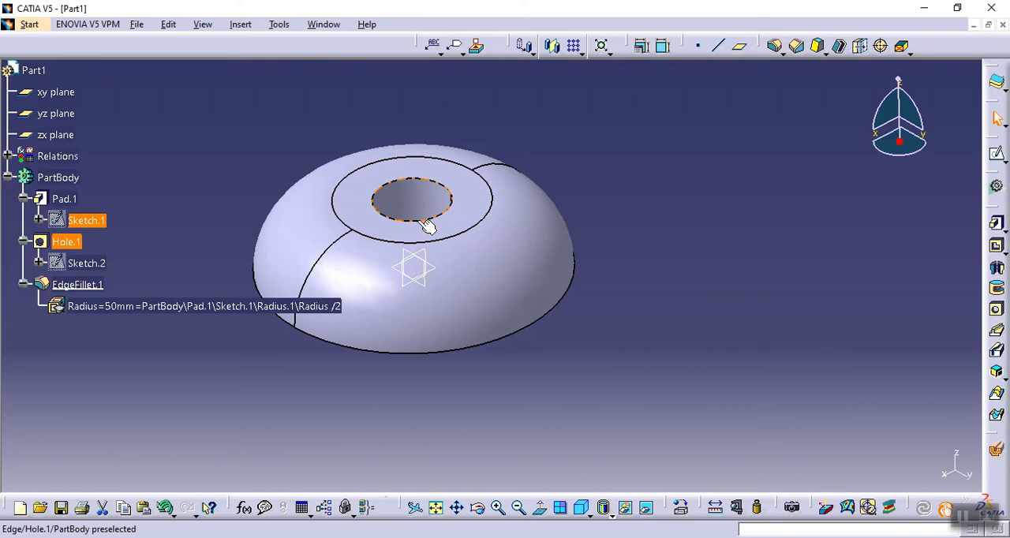
left_click(645, 324)
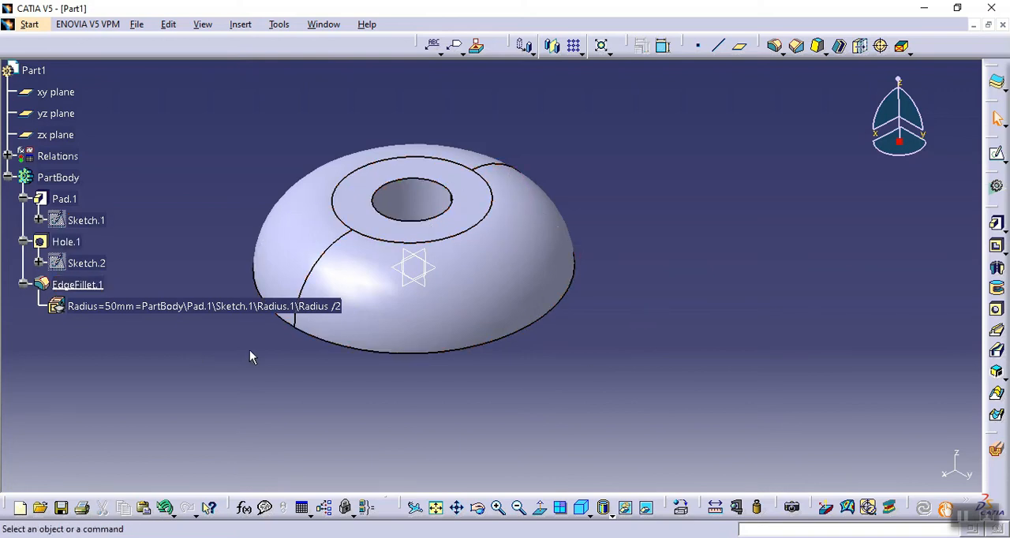
key("ctrl+z")
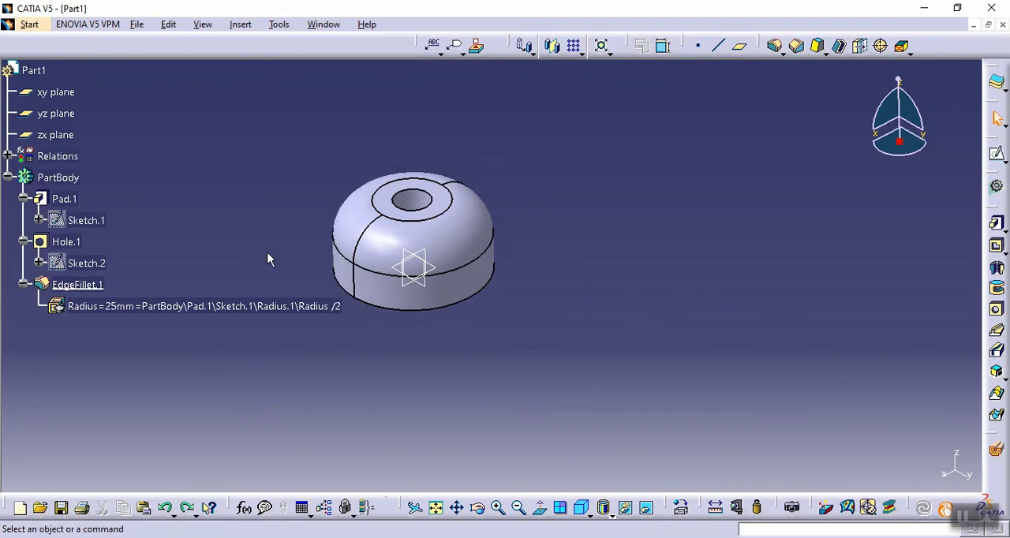
- Add a formula that sets the pad's first limit length equal to PartBody\Pad.1\Sketch.1\Radius.1\Radius and apply it
left_click(244, 507)
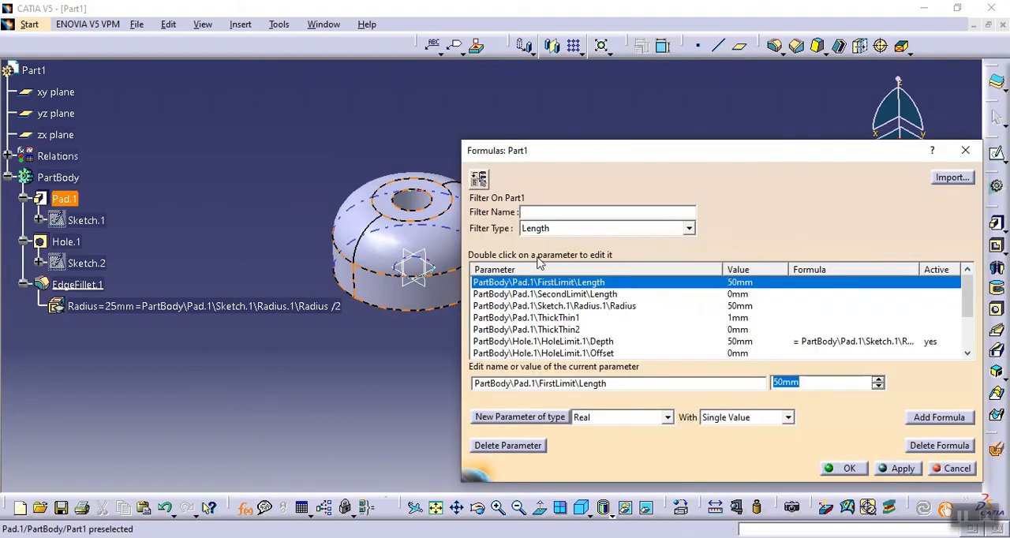
middle_click_drag(347, 322, 230, 349)
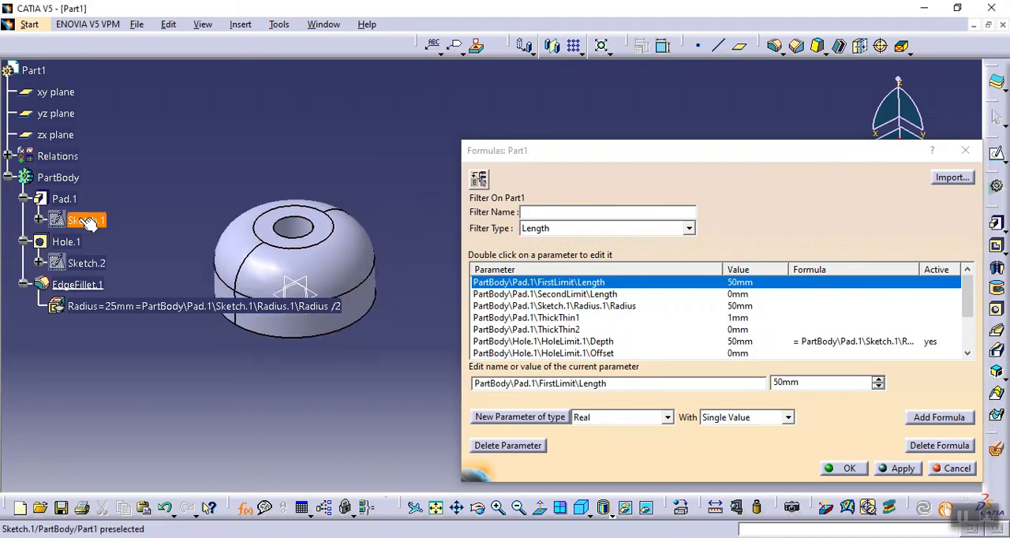
left_click(63, 200)
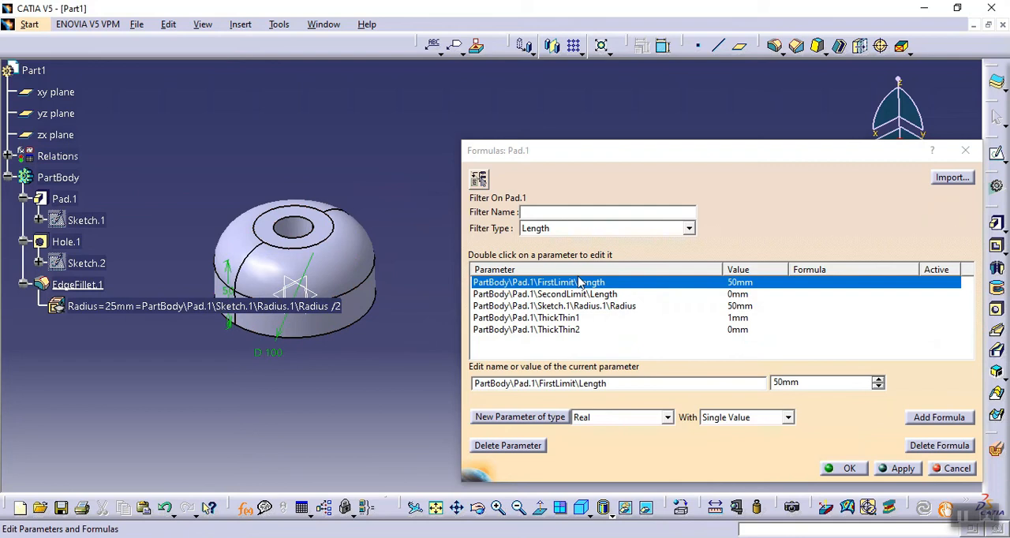
left_click(936, 418)
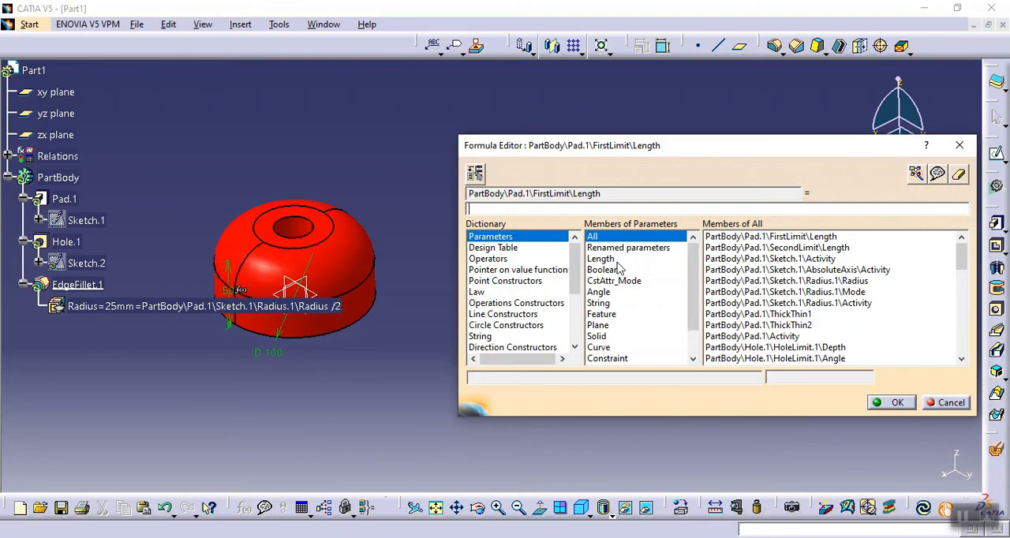
left_click(607, 259)
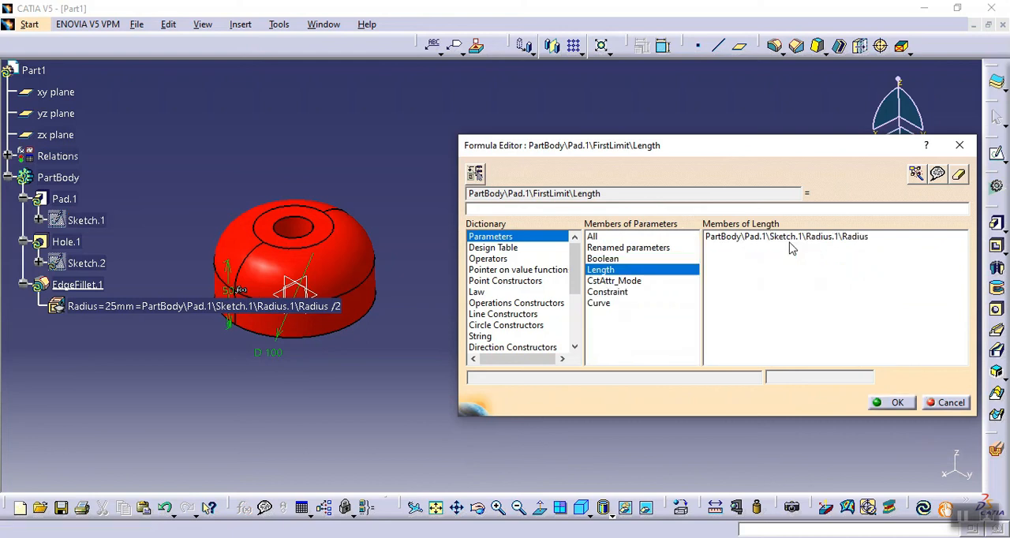
left_click(795, 242)
double_click(795, 243)
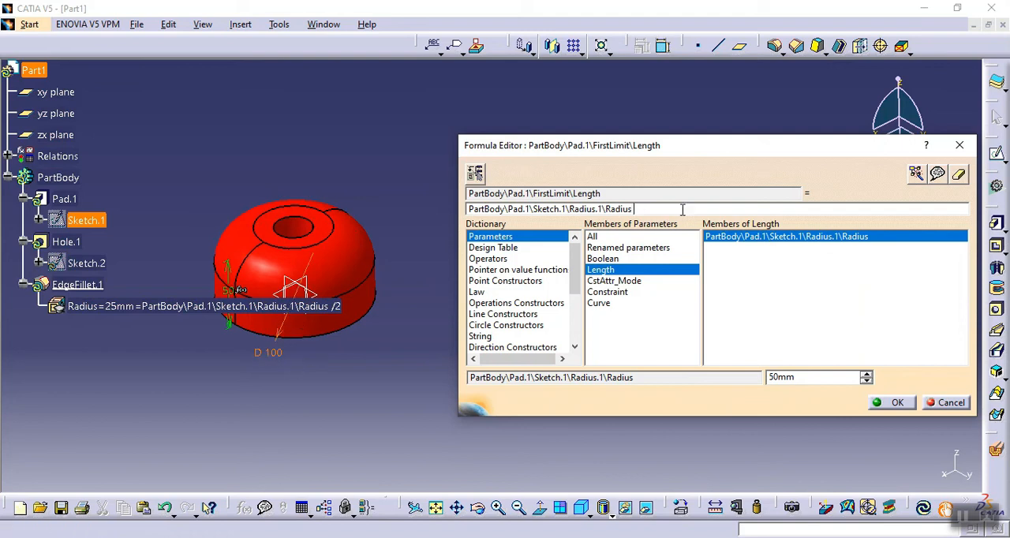
left_click(891, 402)
left_click(908, 470)
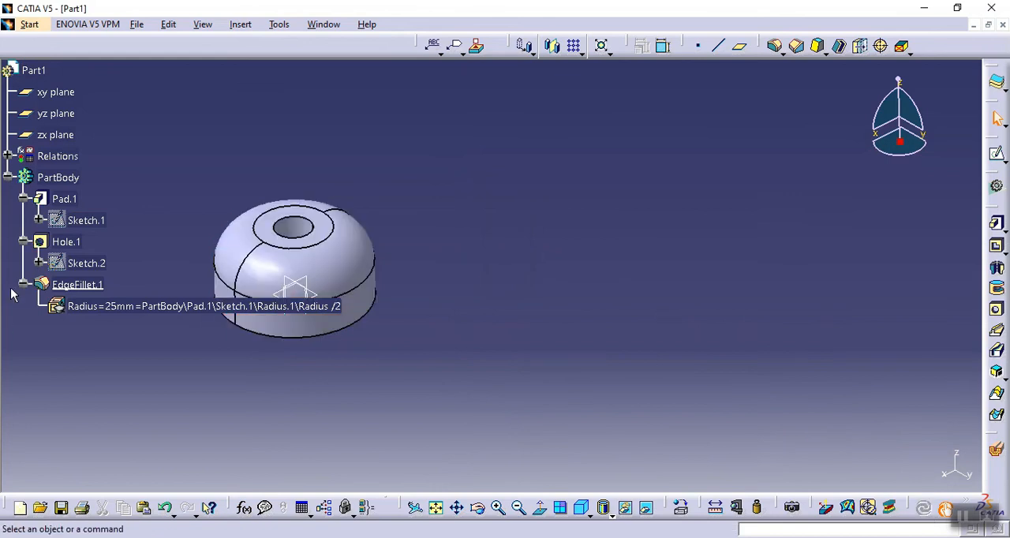
- Check the pad's length in its definition, set the pad's sketch circle diameter to 200 mm and update the part
double_click(64, 199)
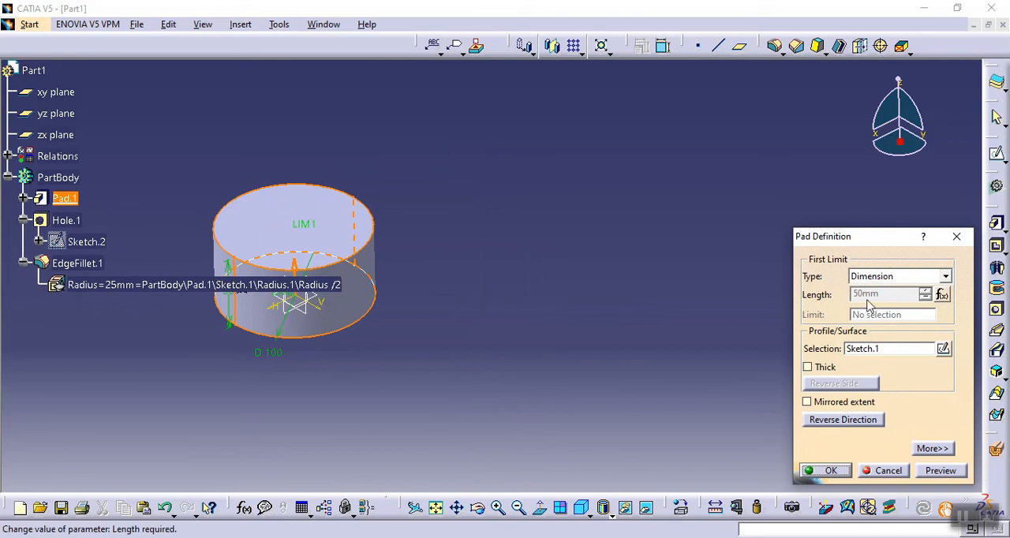
left_click(827, 470)
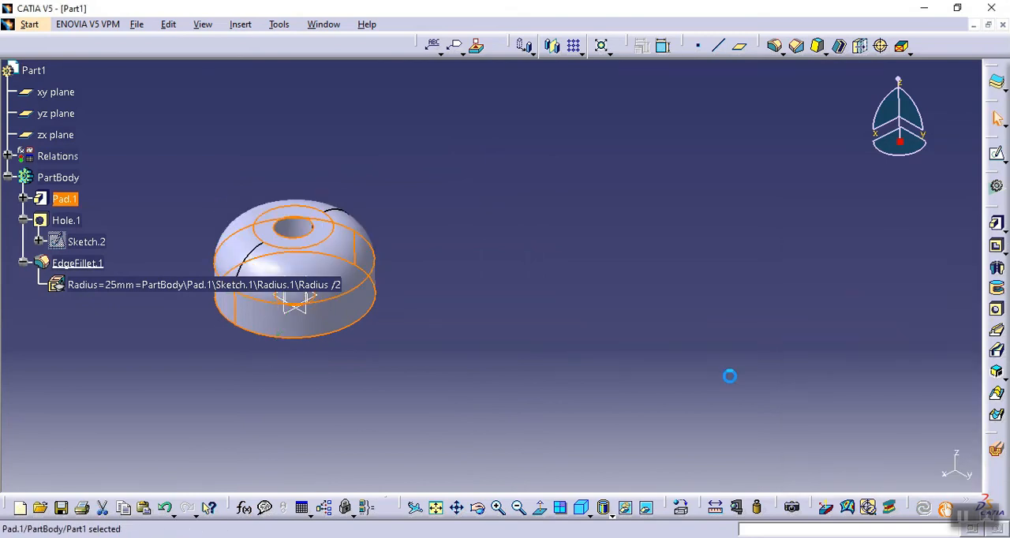
left_click(24, 199)
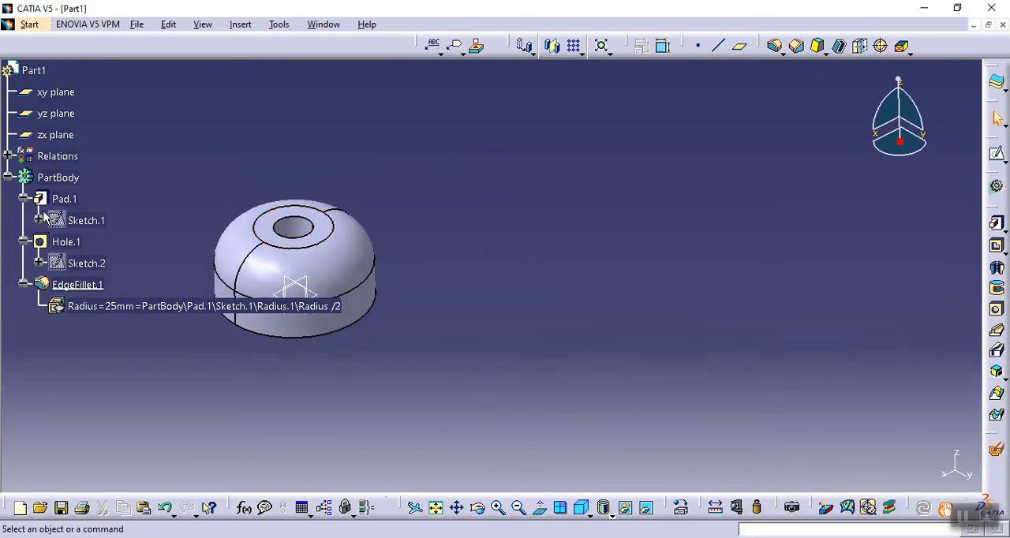
double_click(55, 220)
left_click(744, 316)
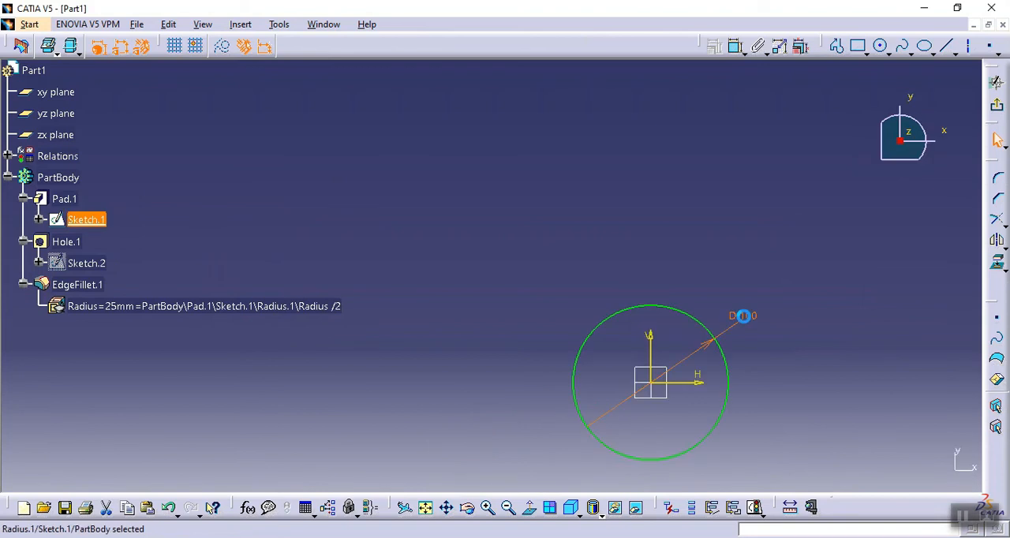
double_click(744, 316)
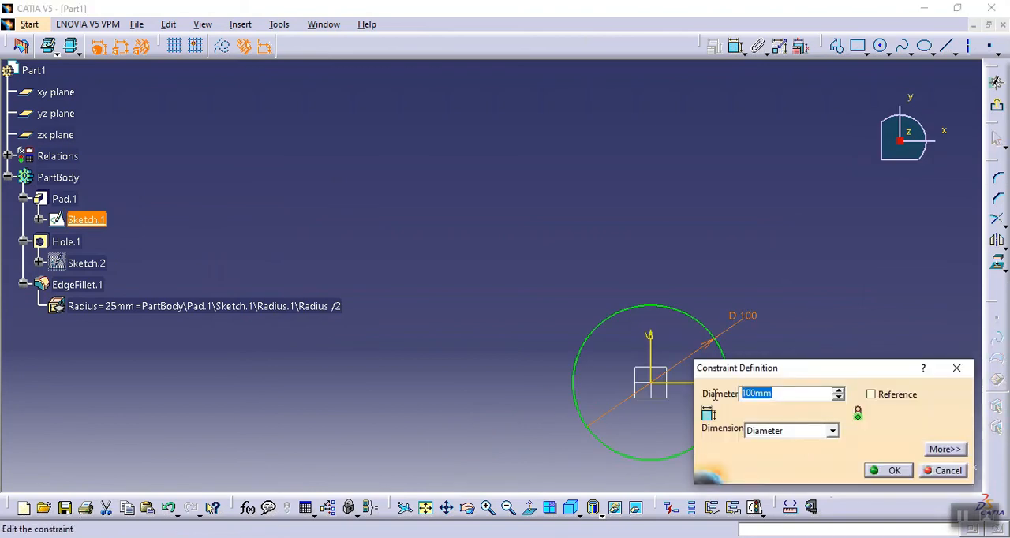
type("200")
left_click(892, 470)
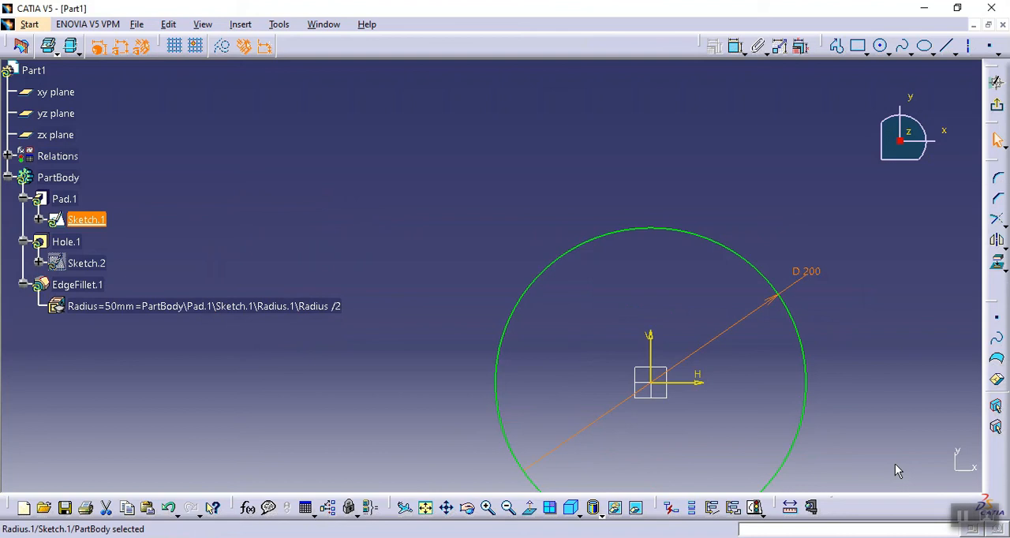
left_click(996, 104)
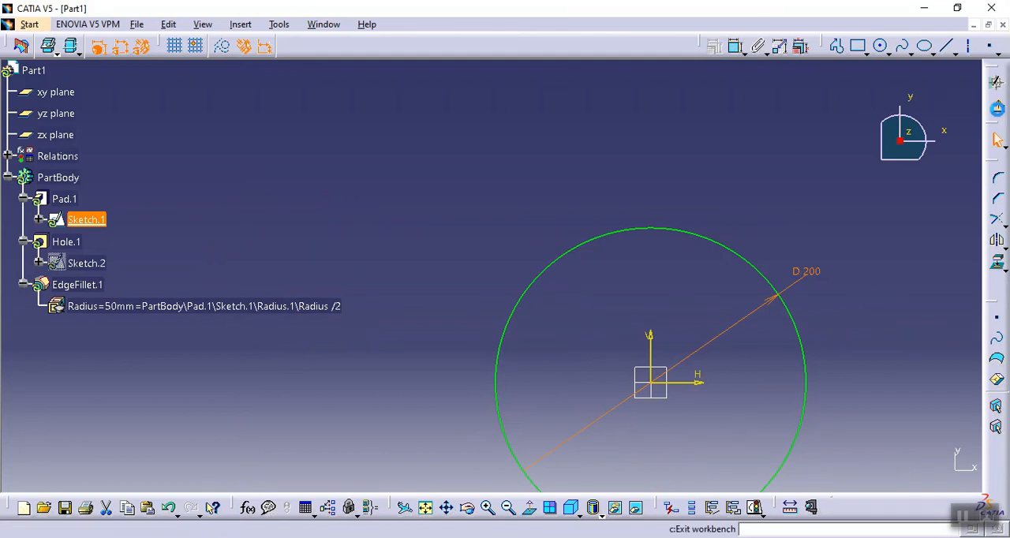
left_click(923, 509)
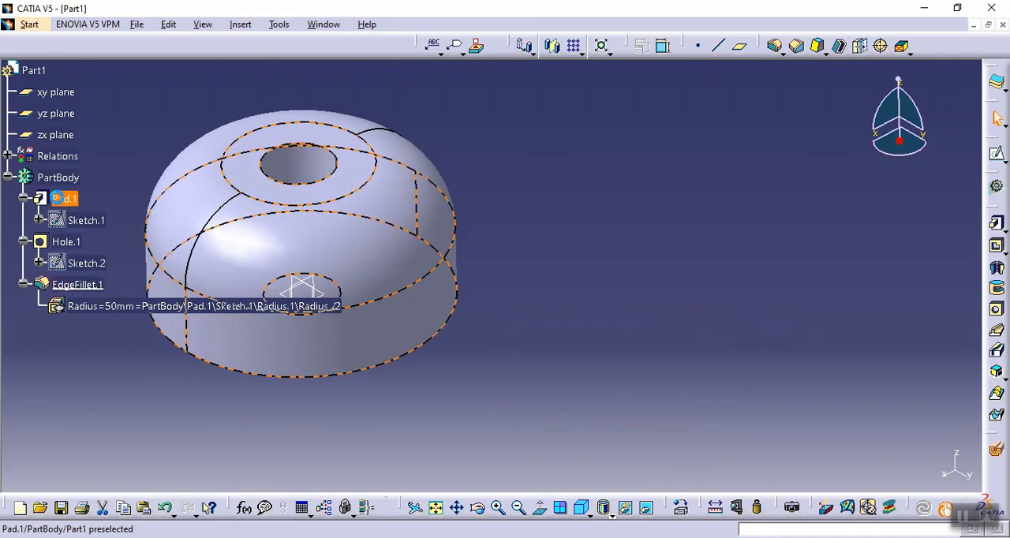
- Review the pad length, the hole's diameter and depth, and the edge fillet radius in their feature definitions
double_click(65, 200)
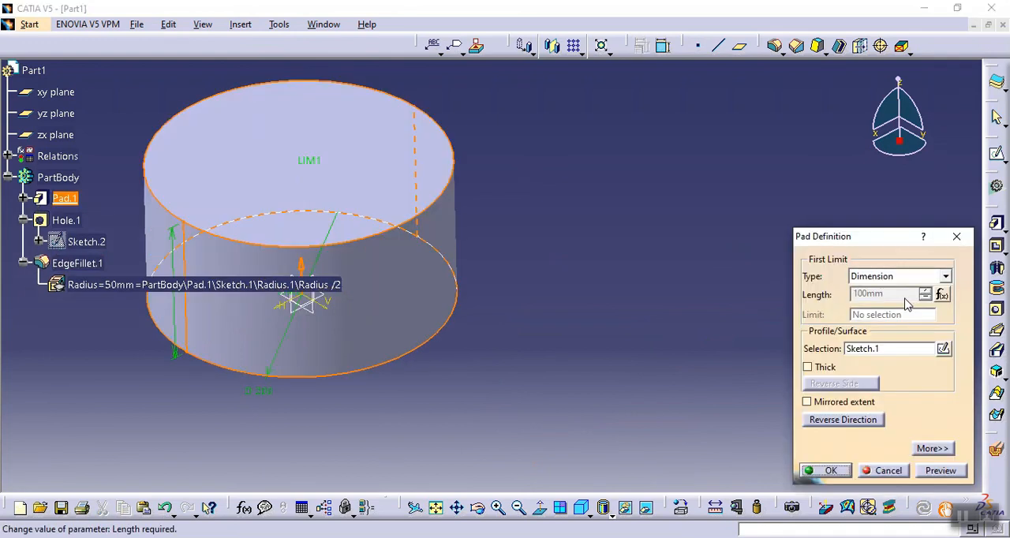
left_click(833, 470)
double_click(55, 220)
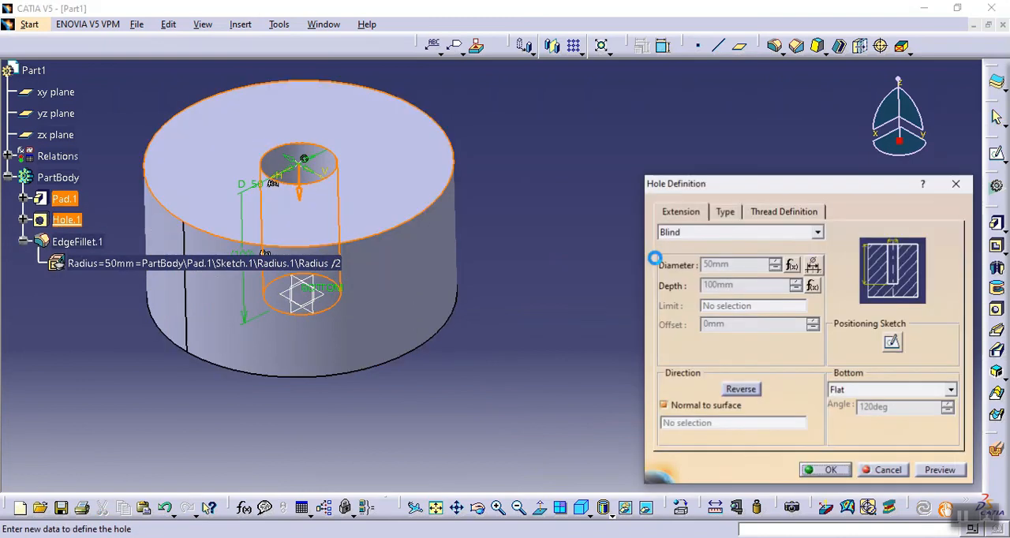
left_click(832, 471)
double_click(86, 241)
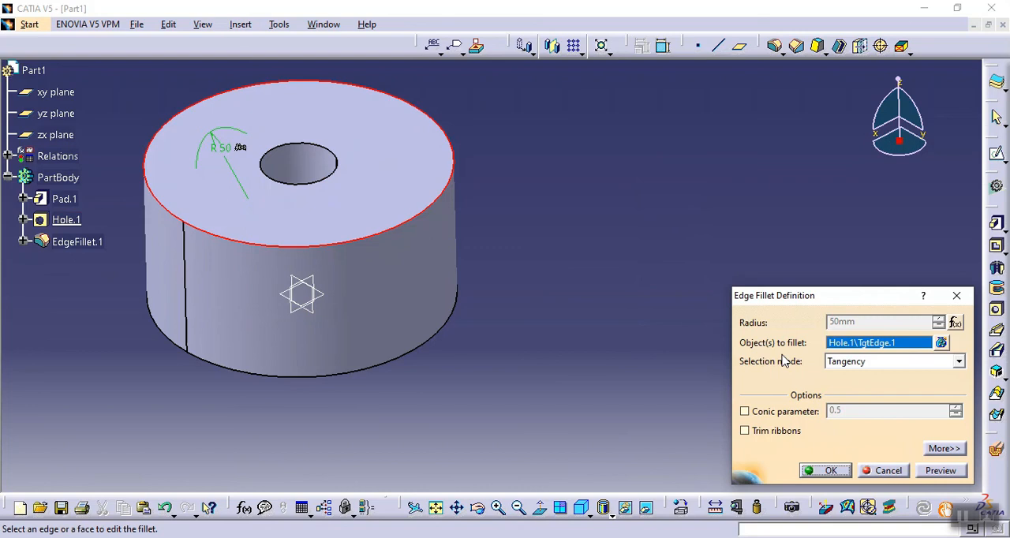
left_click(830, 471)
middle_click_drag(589, 228, 674, 228)
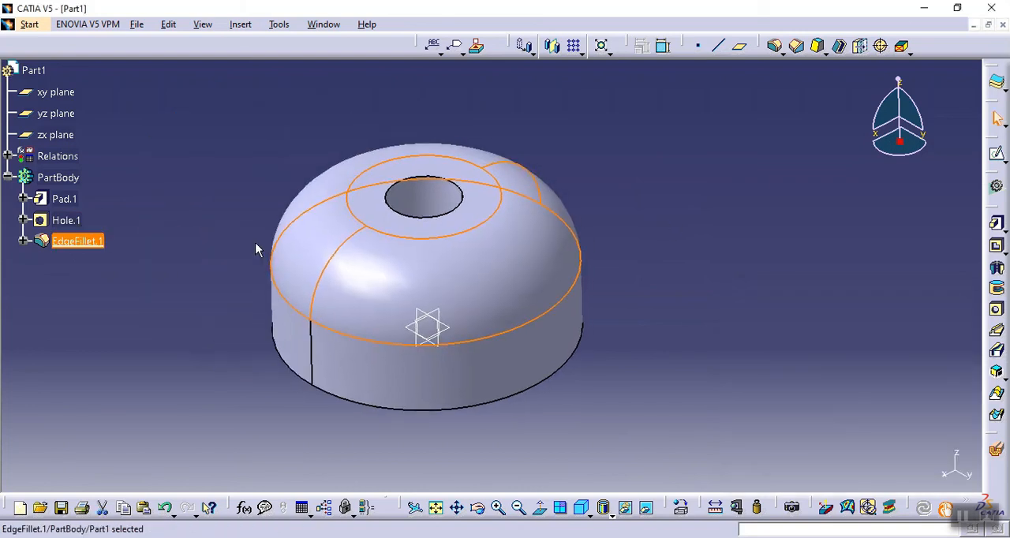